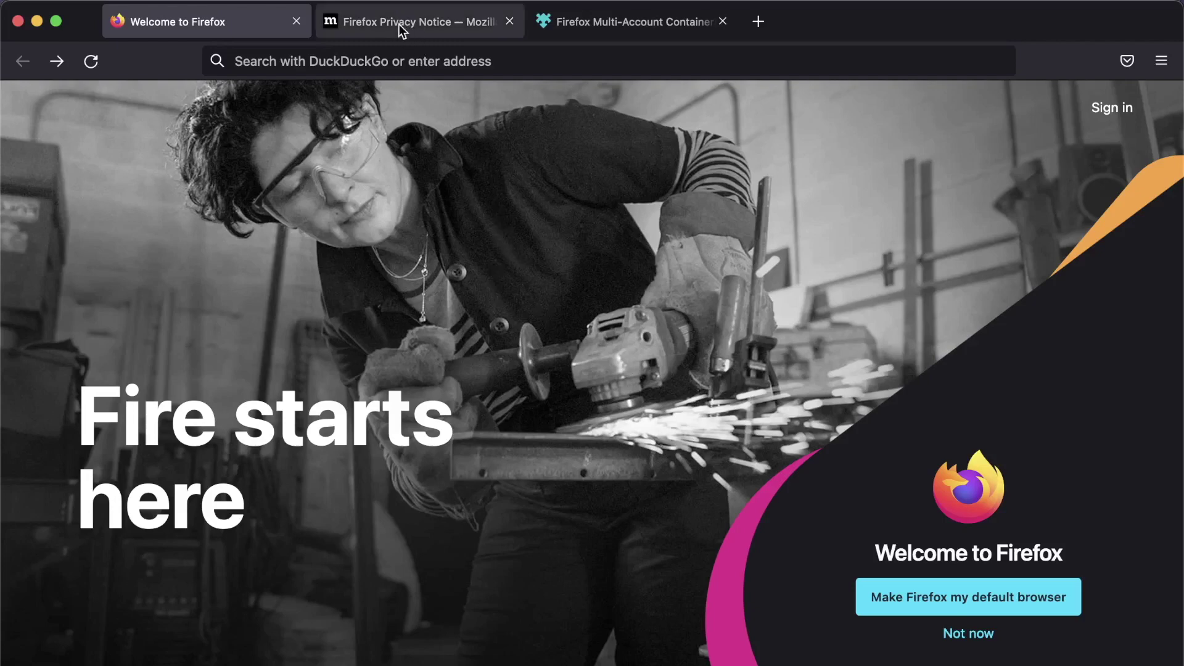
Step: Switch to the Firefox Privacy Notice tab on mozilla.org
left_click(417, 24)
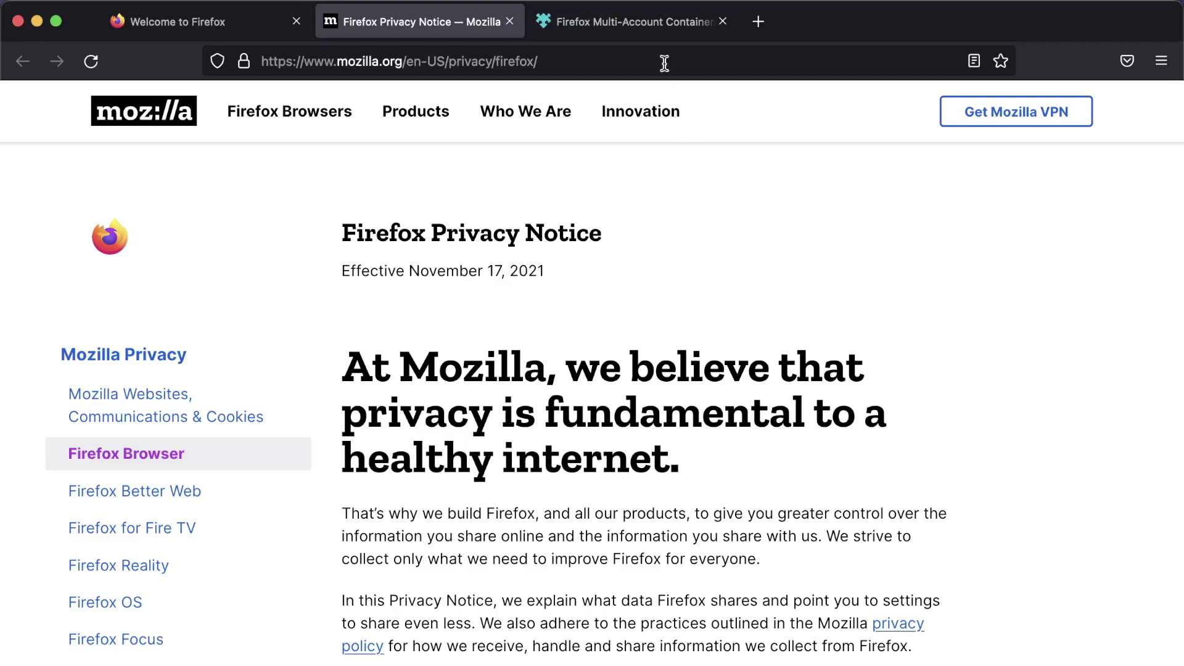
Step: On the Multi-Account Containers add-on page, choose Add to Firefox to start installing it
left_click(641, 23)
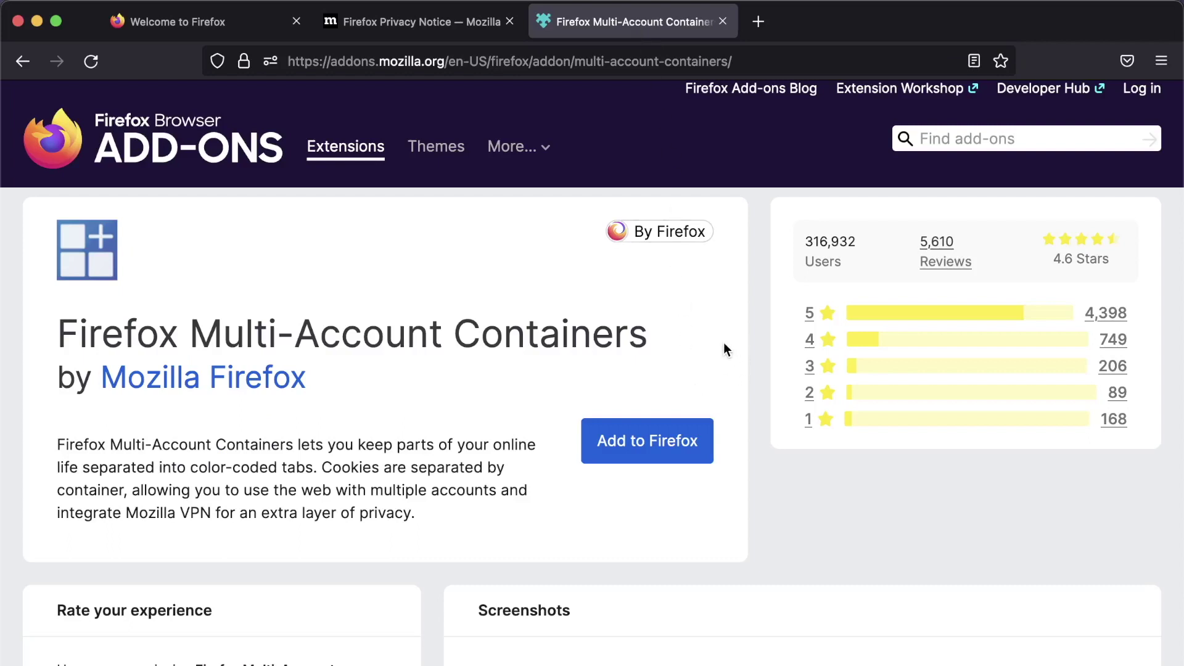
scroll(704, 350, "up", 1)
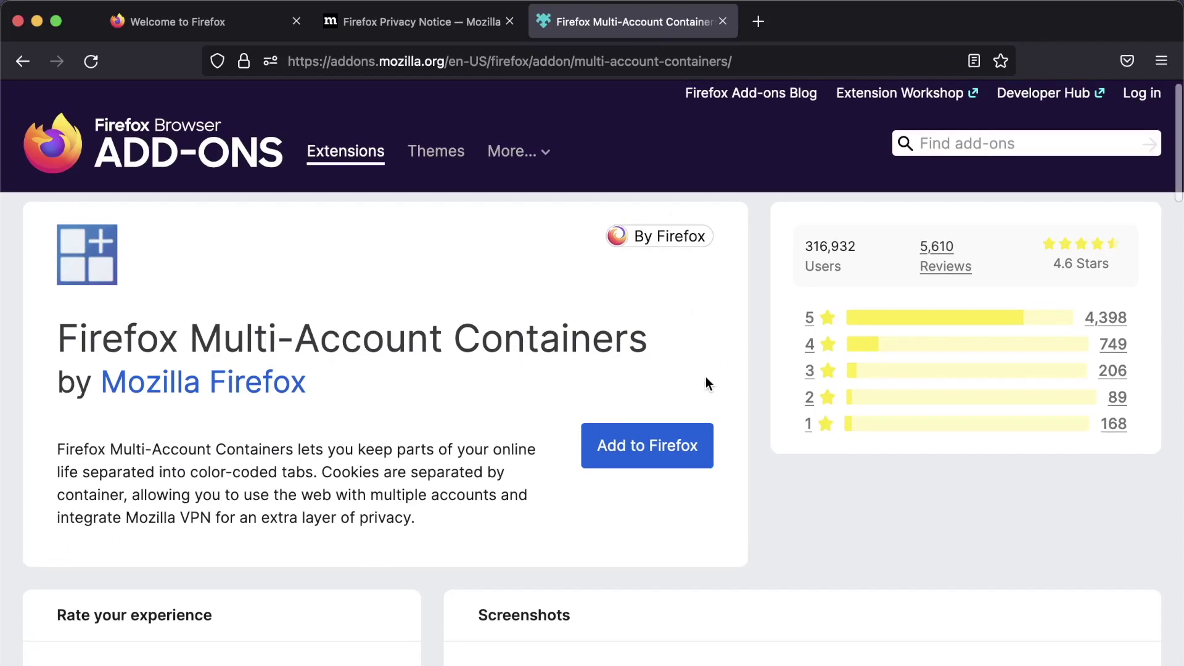
left_click(659, 456)
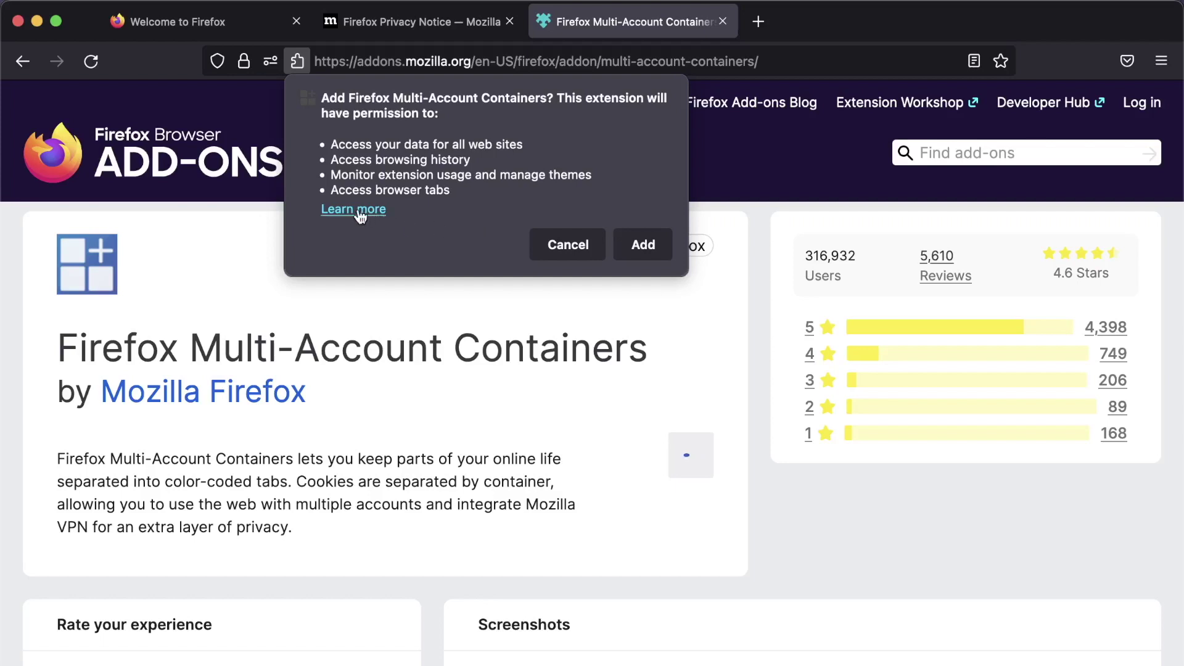
Step: Grant the add-on's requested permissions and dismiss the 'was added' confirmation
left_click(643, 245)
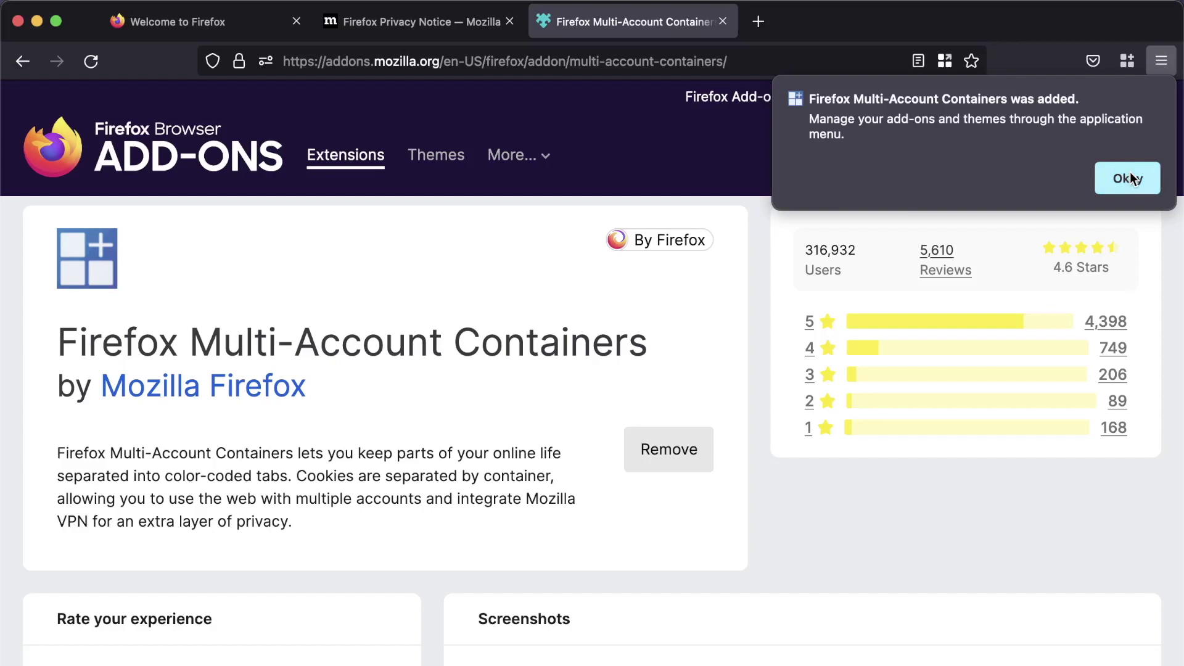
left_click(1132, 178)
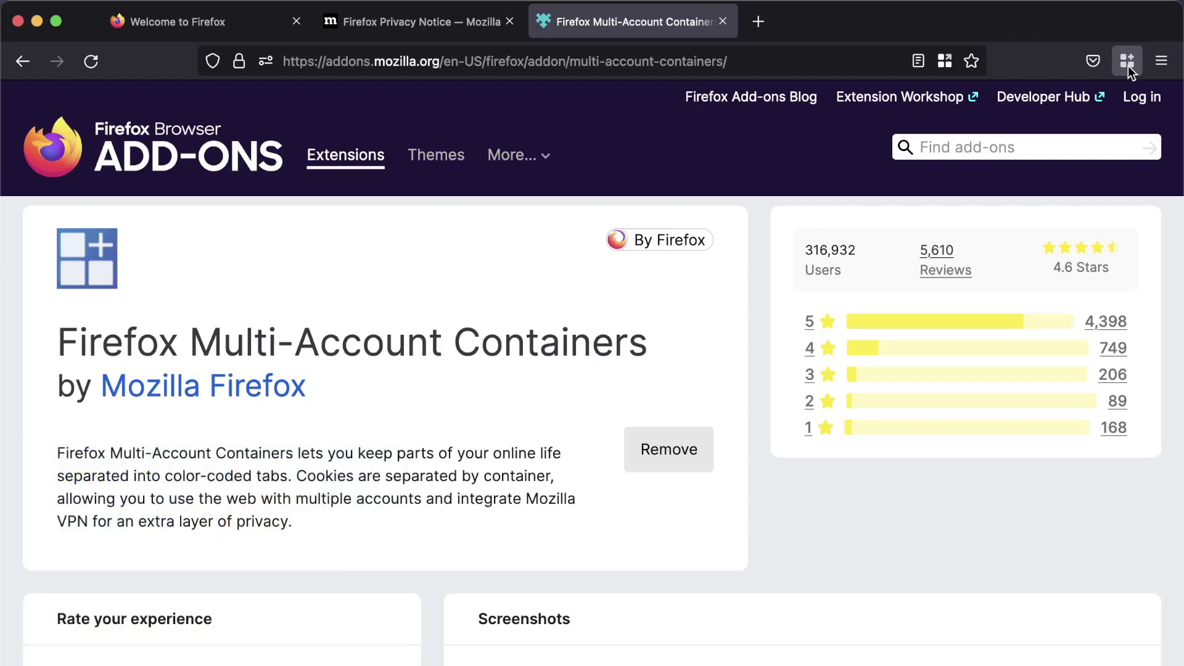
Step: Complete the Containers onboarding screens, choosing Not Now for both sync and Mozilla VPN
left_click(1127, 65)
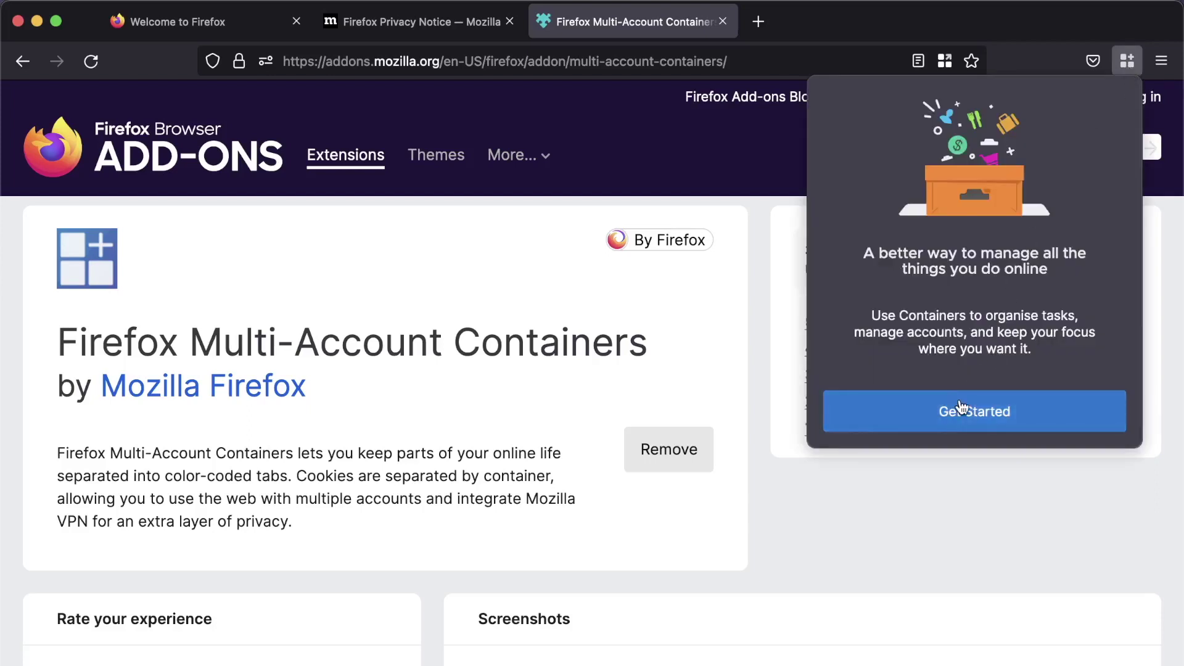
left_click(979, 412)
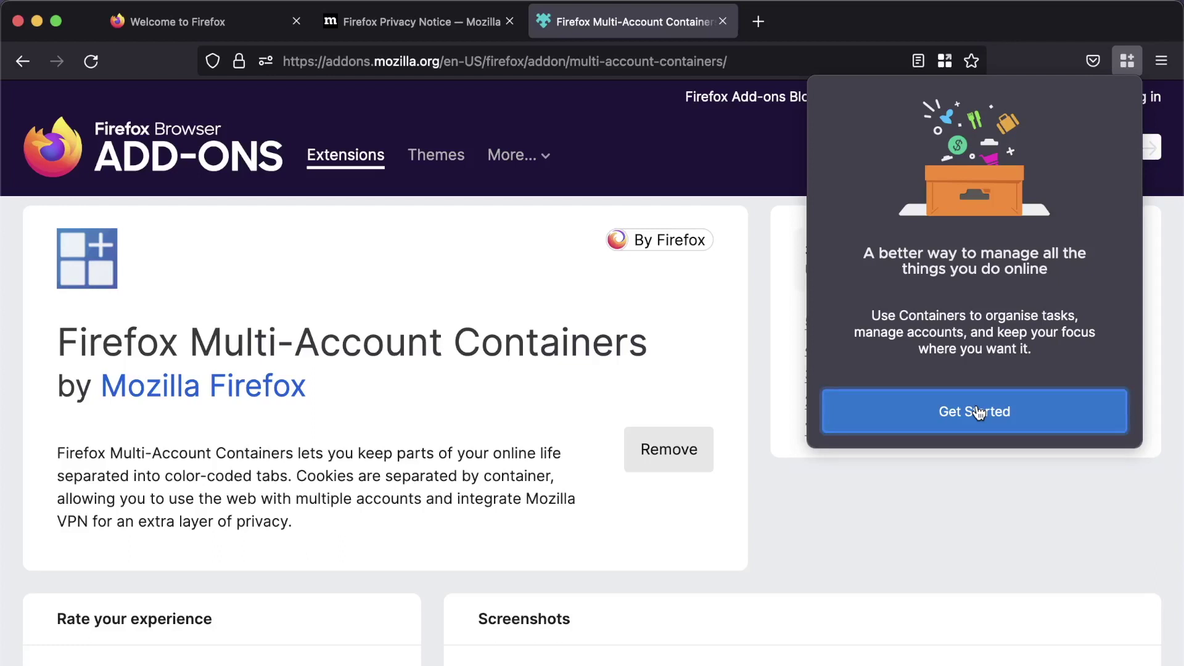
left_click(979, 413)
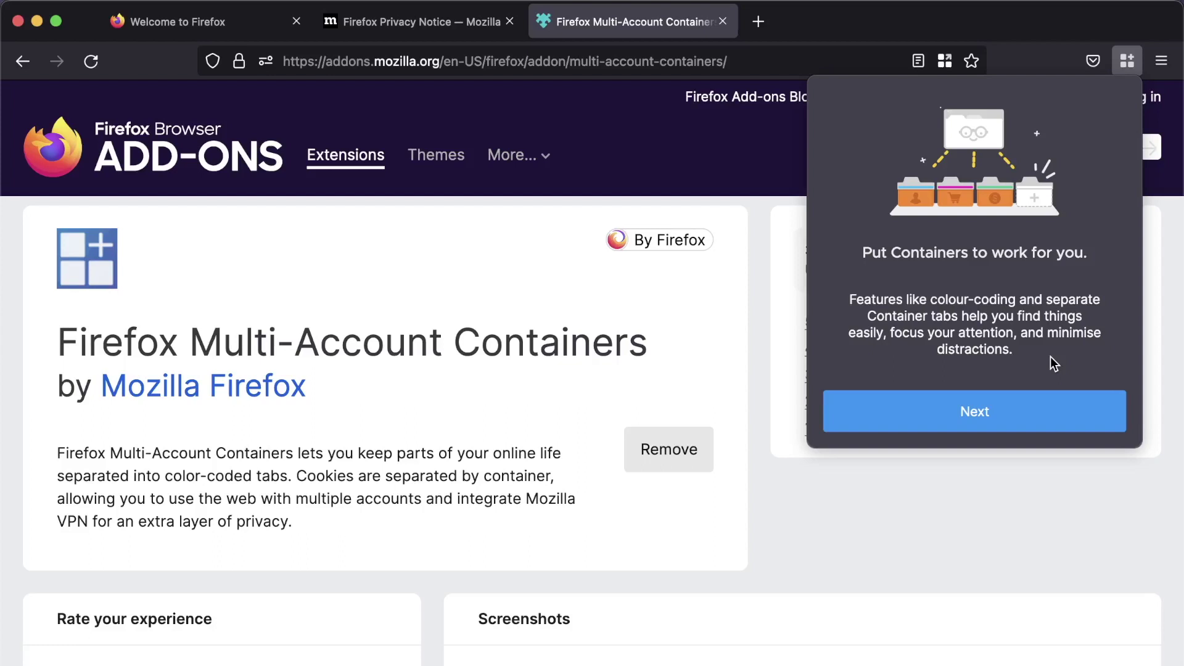
left_click(998, 413)
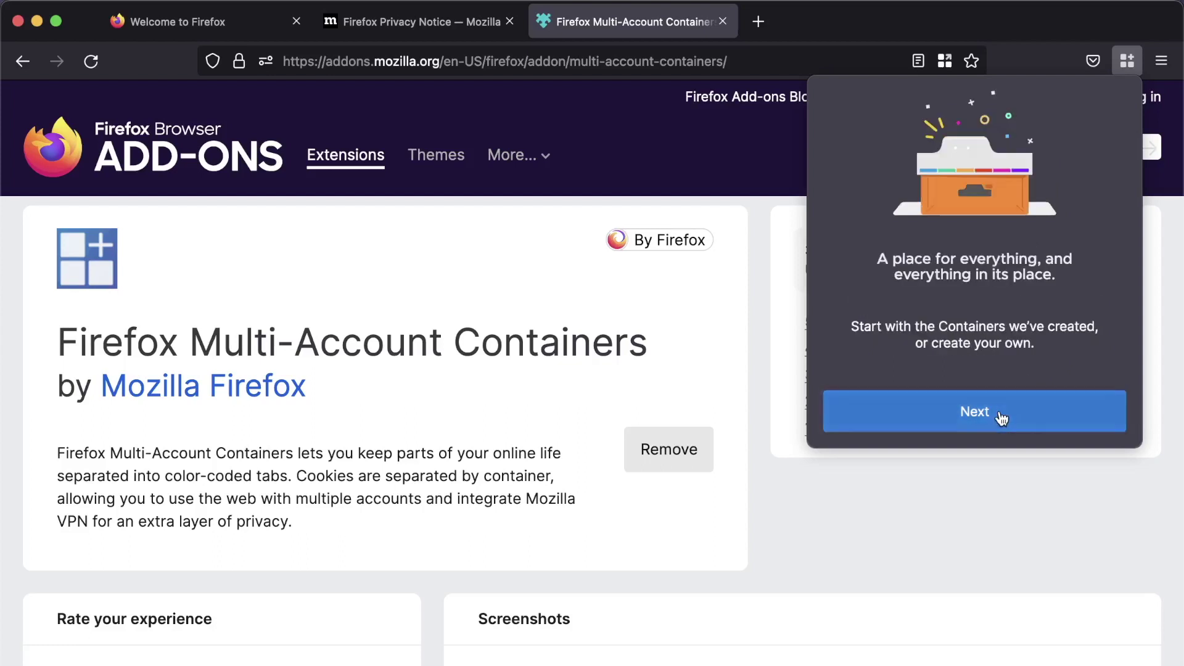
left_click(1032, 410)
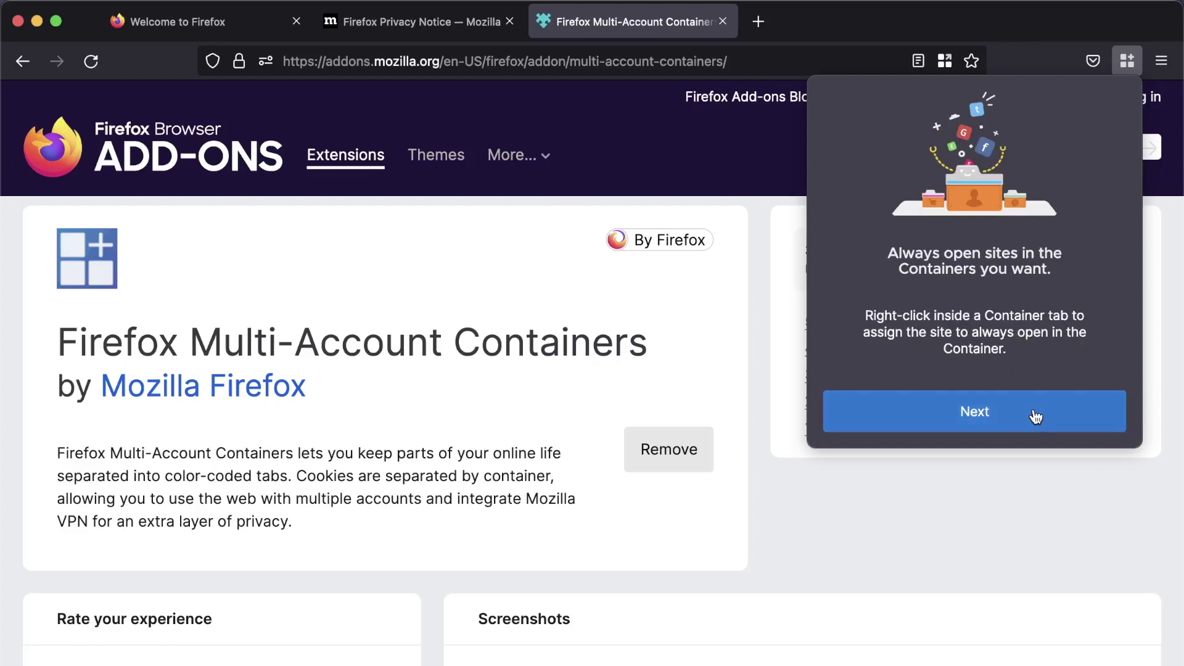
left_click(1034, 414)
left_click(1020, 414)
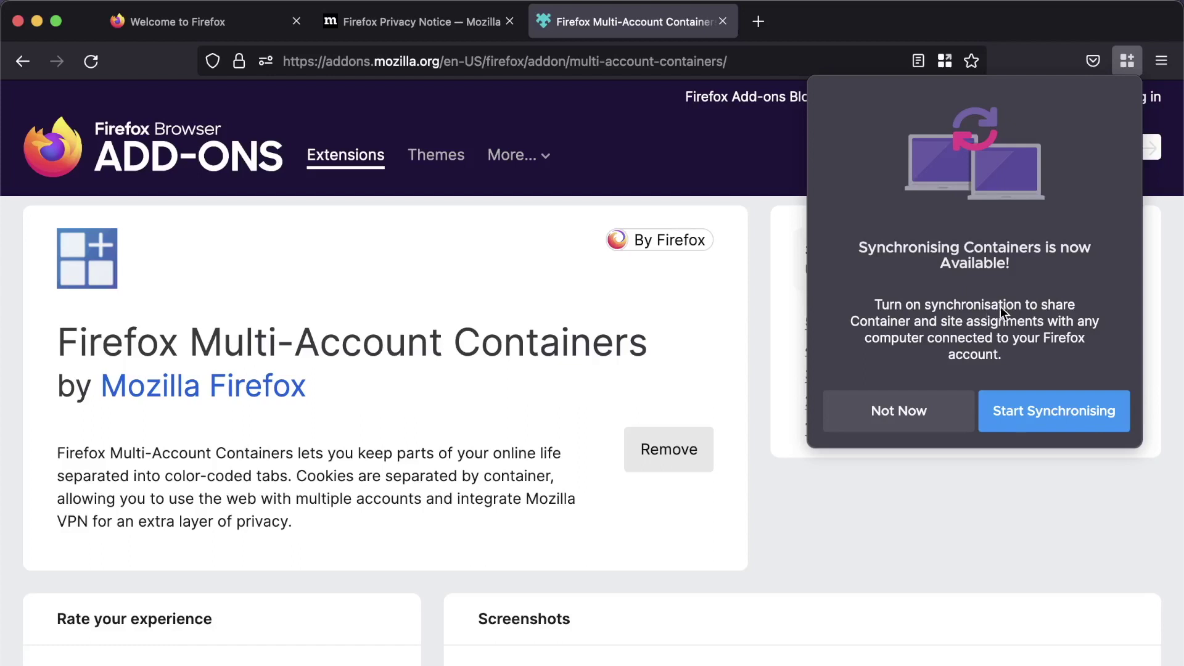
left_click(898, 418)
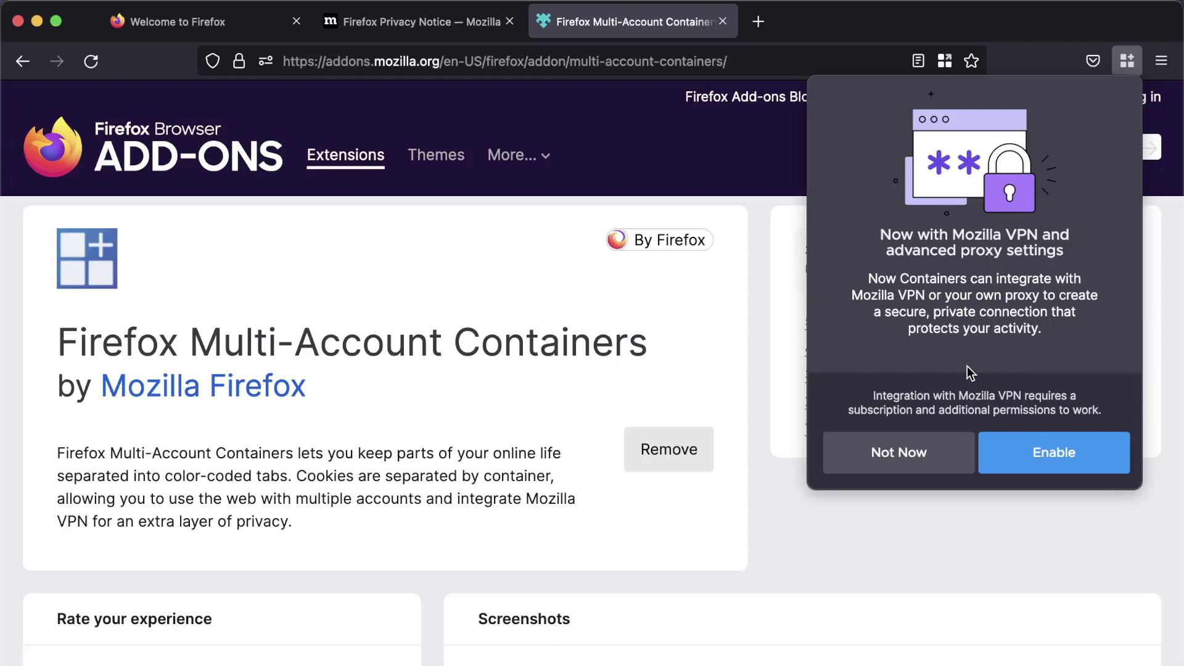
left_click(910, 456)
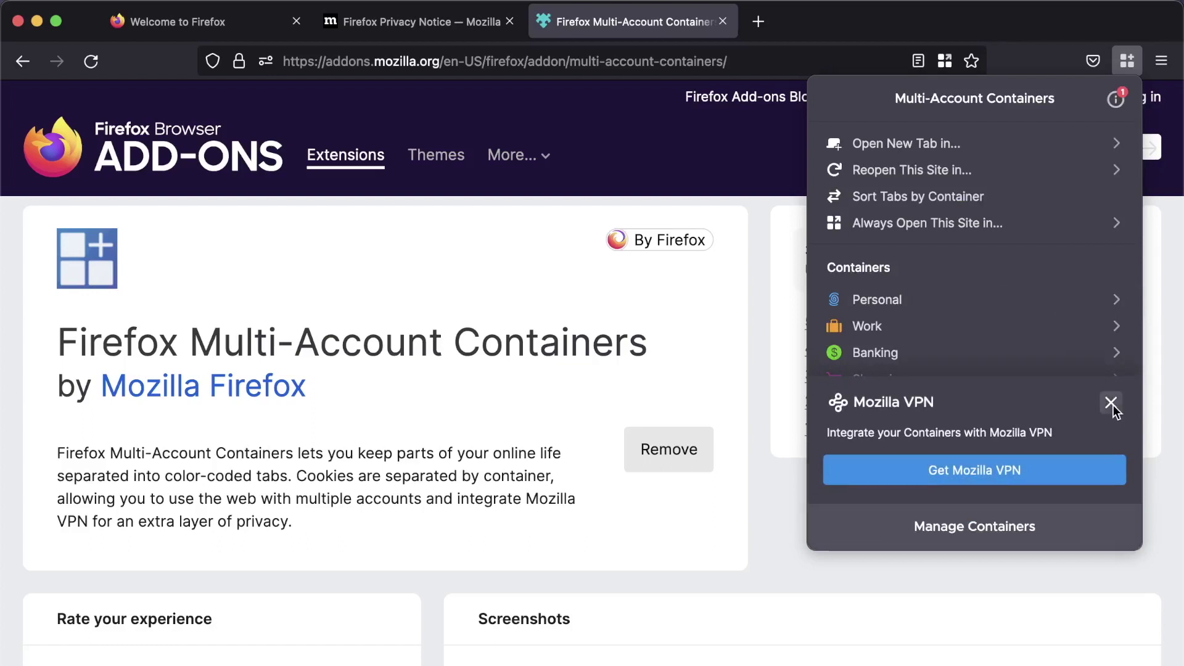
Step: Close the VPN card, open a new Work-container tab, and bring up Manage Containers
left_click(1110, 403)
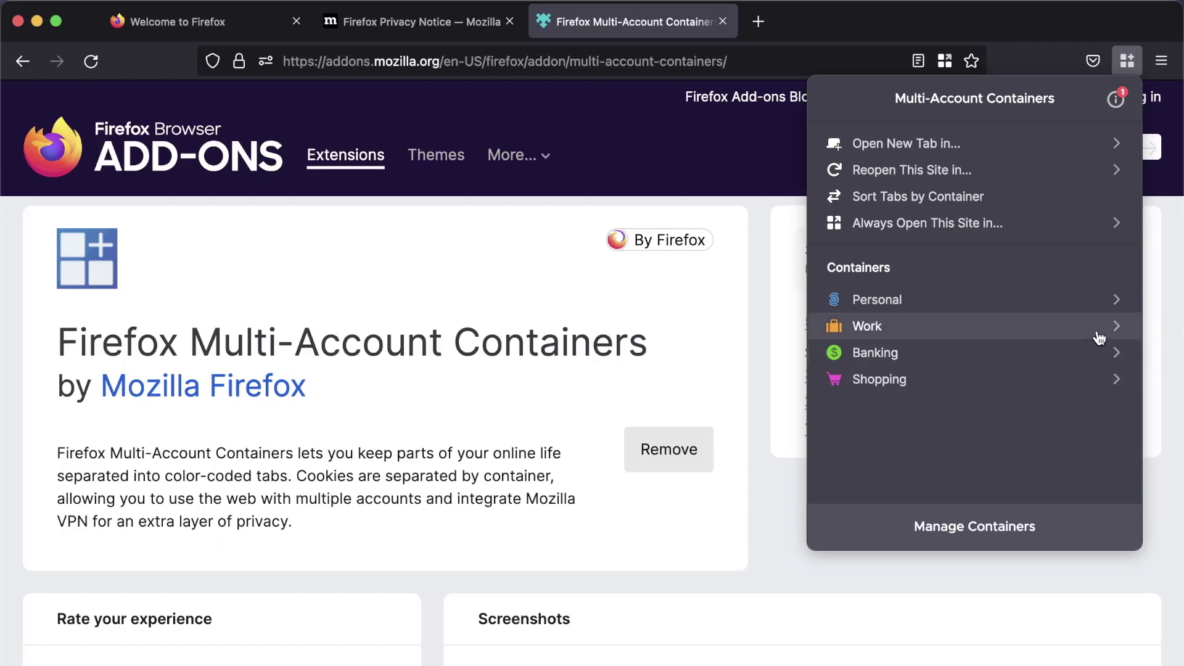
left_click(1076, 336)
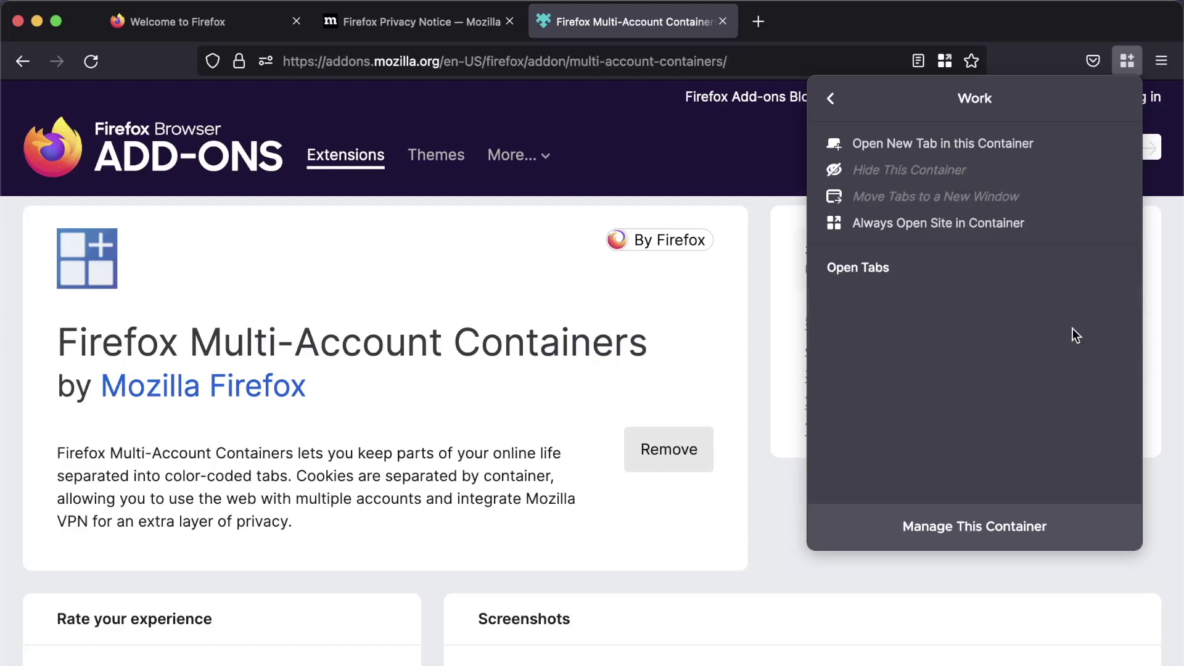
left_click(1010, 152)
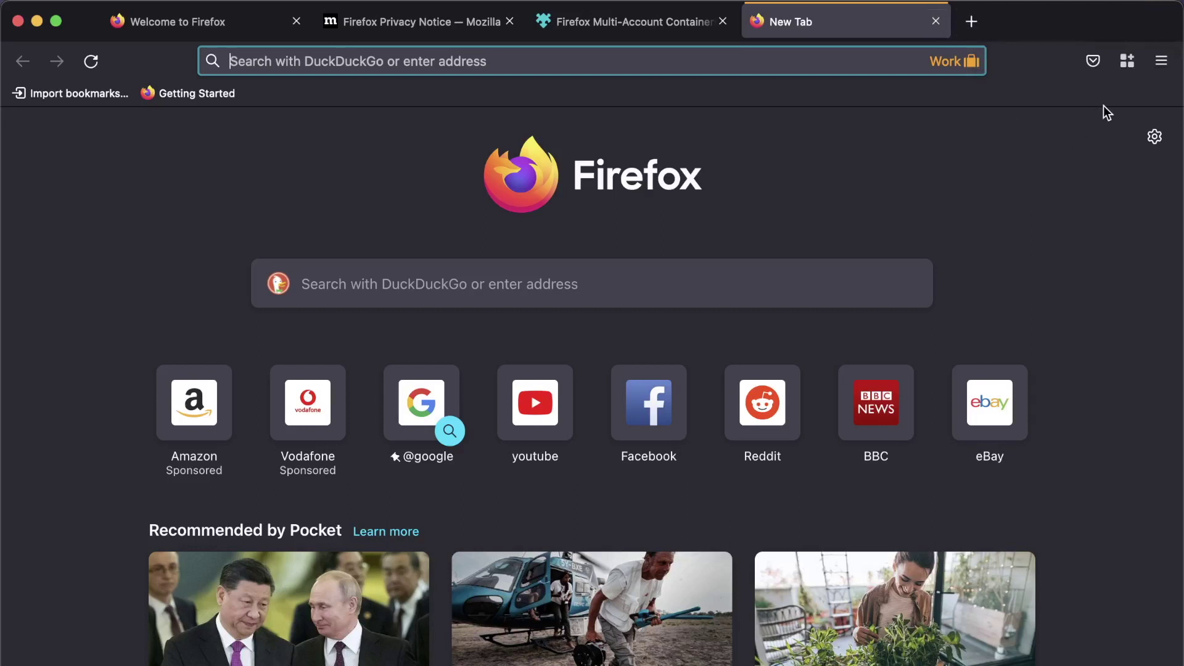
left_click(1129, 66)
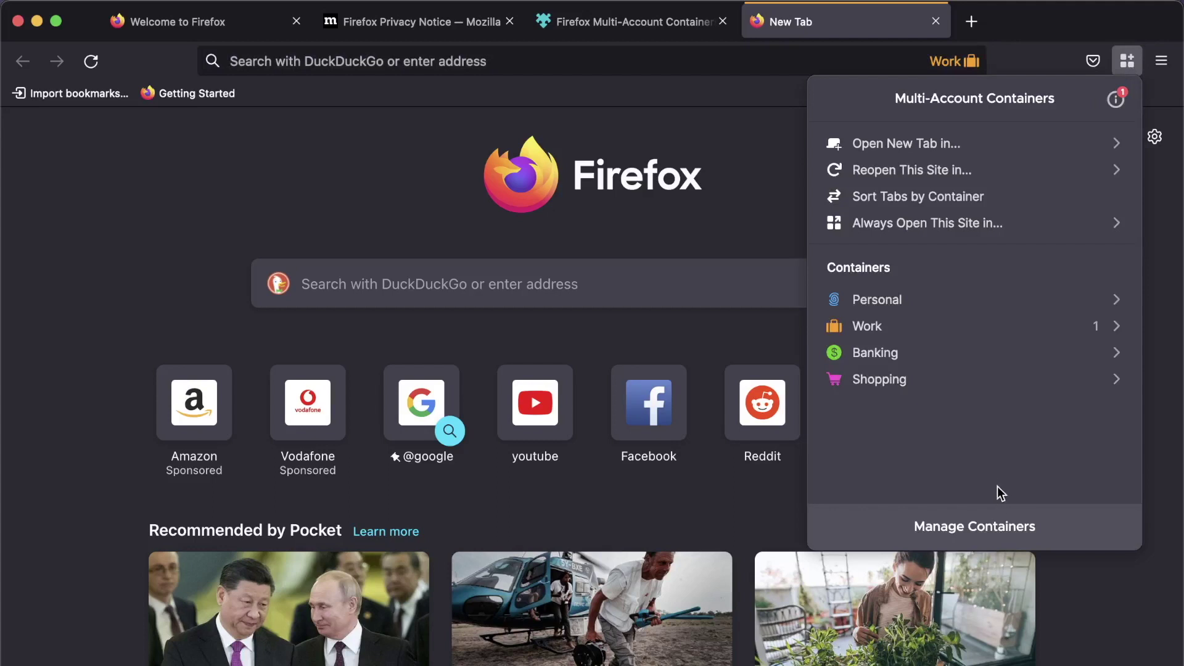
left_click(990, 528)
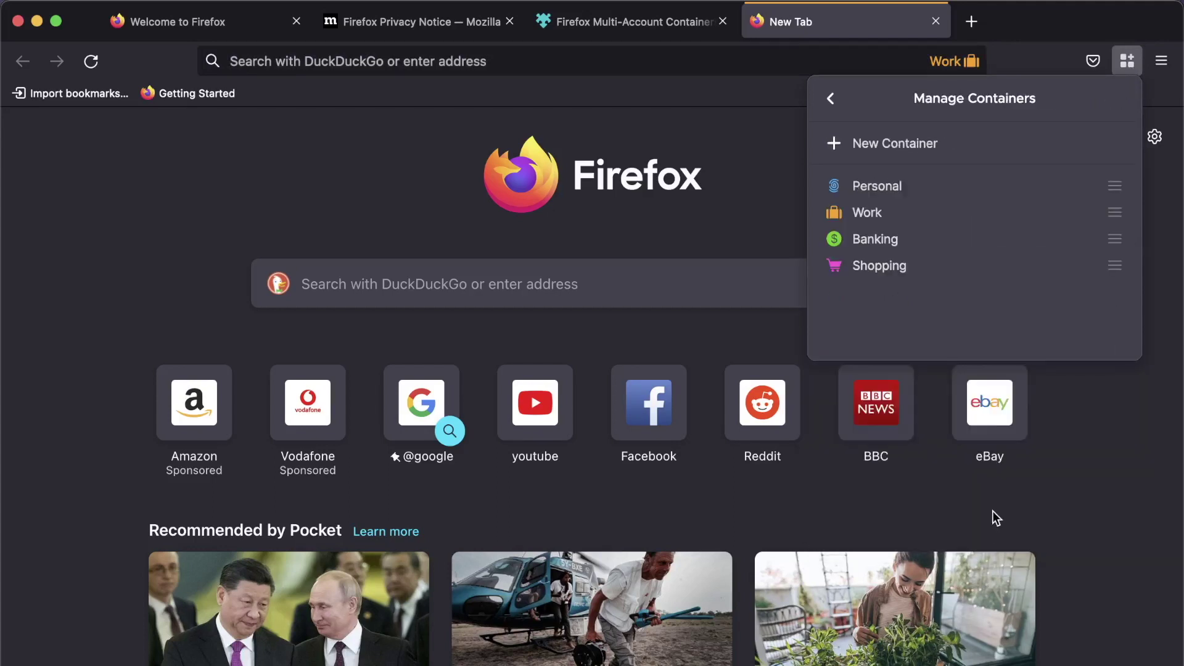
Step: Create a new red container named 'YouTube' with the glasses icon
left_click(904, 144)
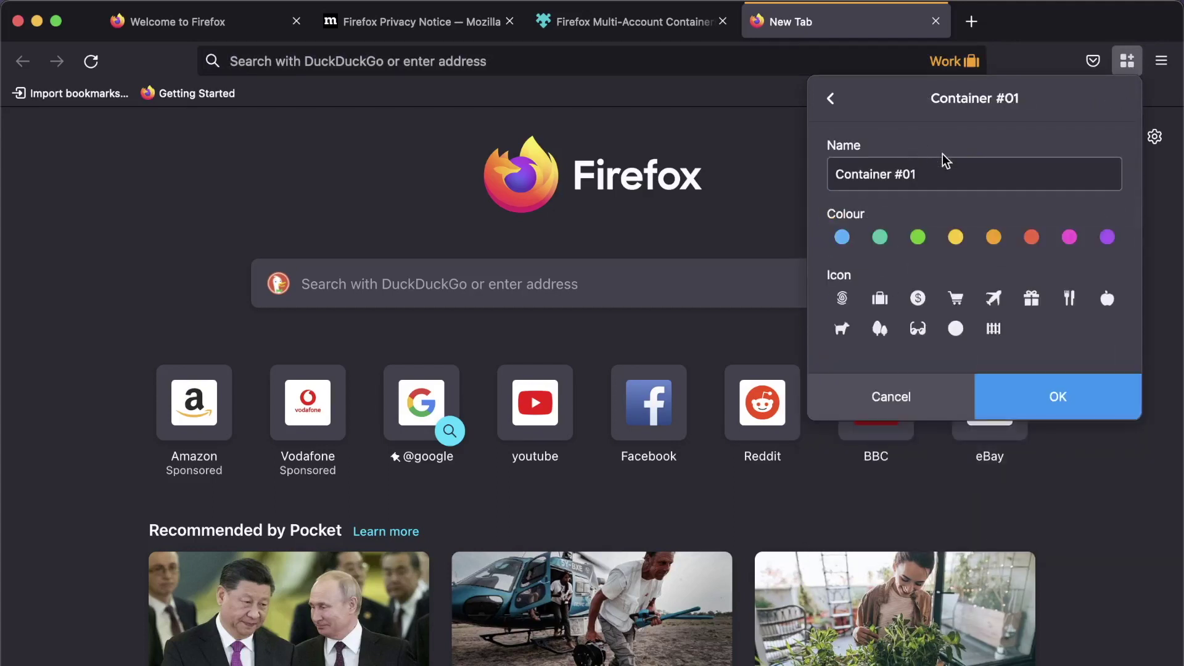
left_click(974, 178)
key("shift+Left")
key("shift+Left")
key("shift+Left")
key("shift+Left")
key("shift+Left")
key("shift+Left")
key("shift+Left")
key("shift+Left")
key("shift+Left")
key("shift+Left")
key("shift+Left")
key("shift+Left")
key("shift+Left")
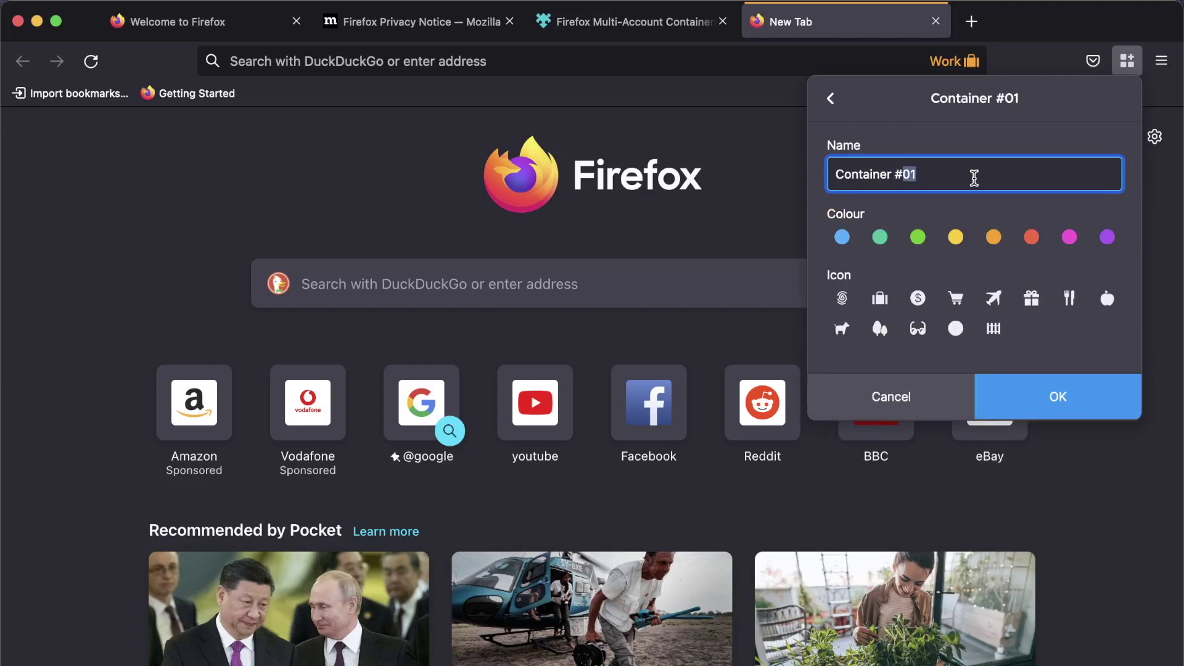
type("YouTube")
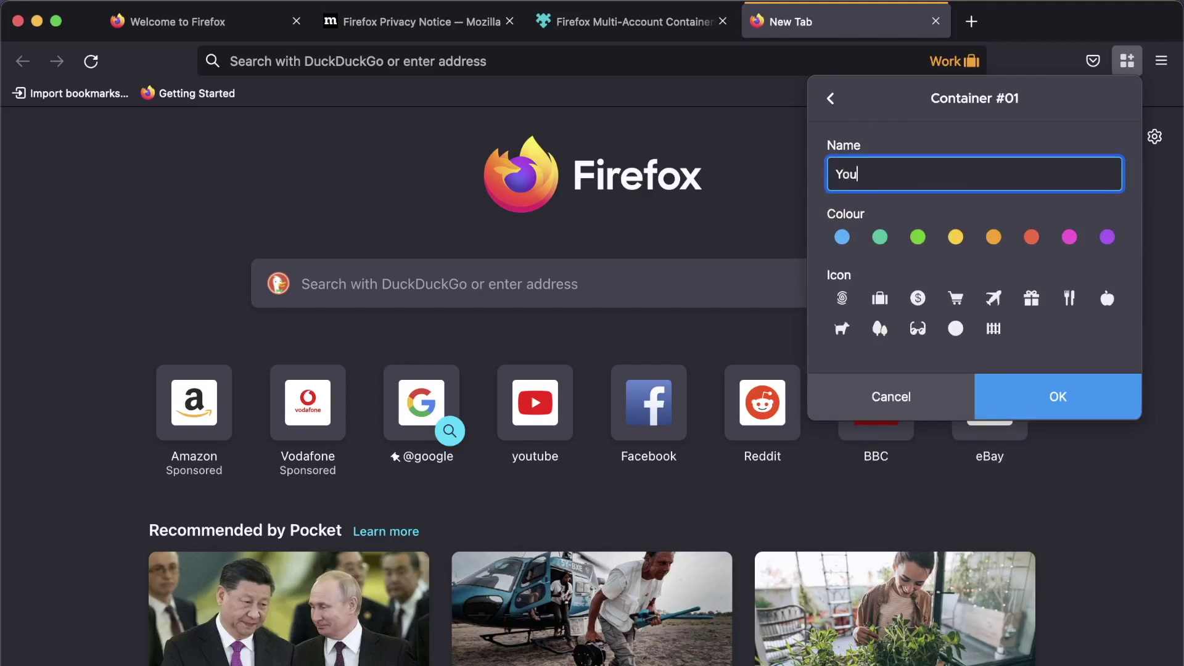
left_click(1031, 239)
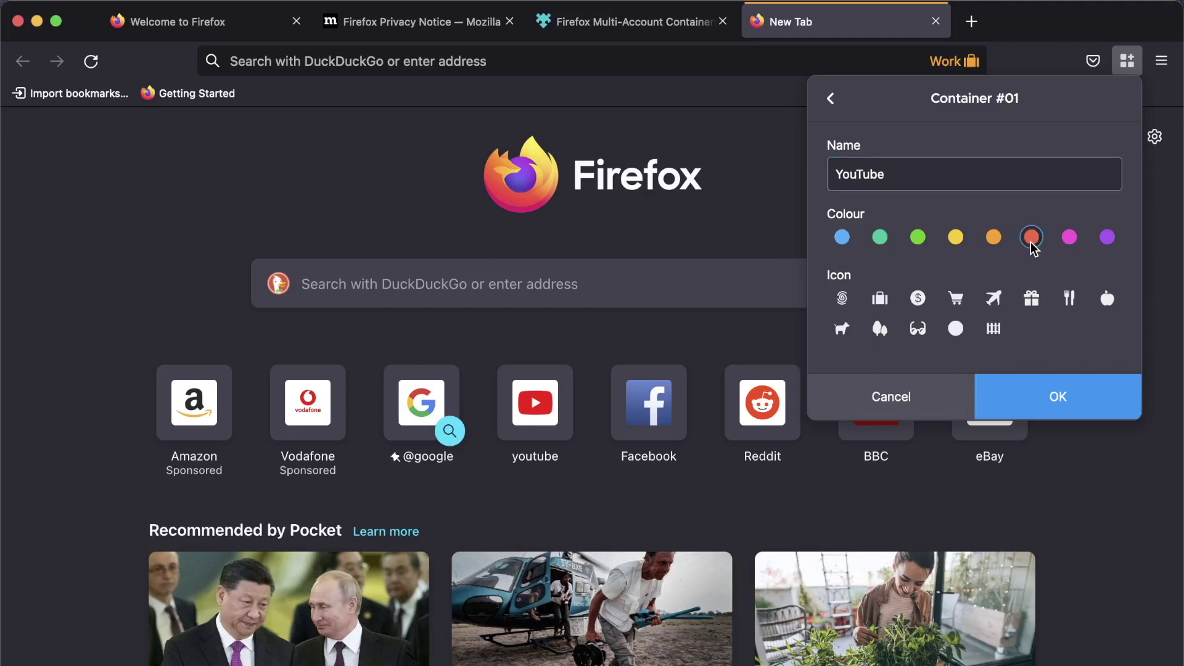
left_click(917, 334)
left_click(1059, 408)
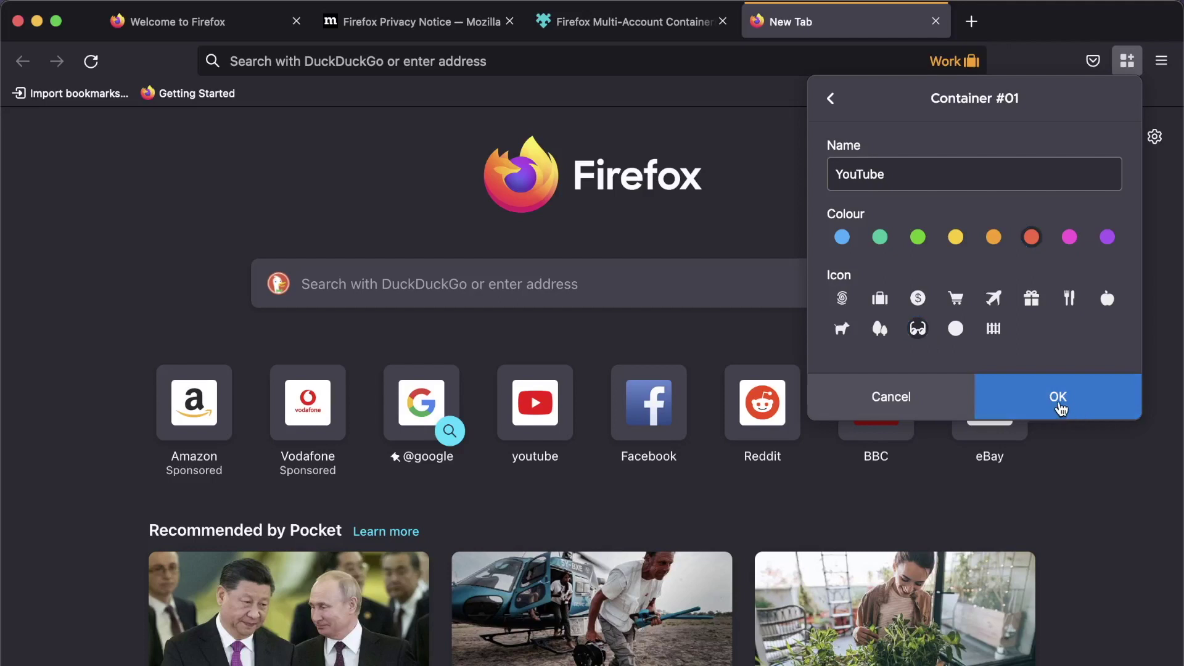
left_click(1017, 292)
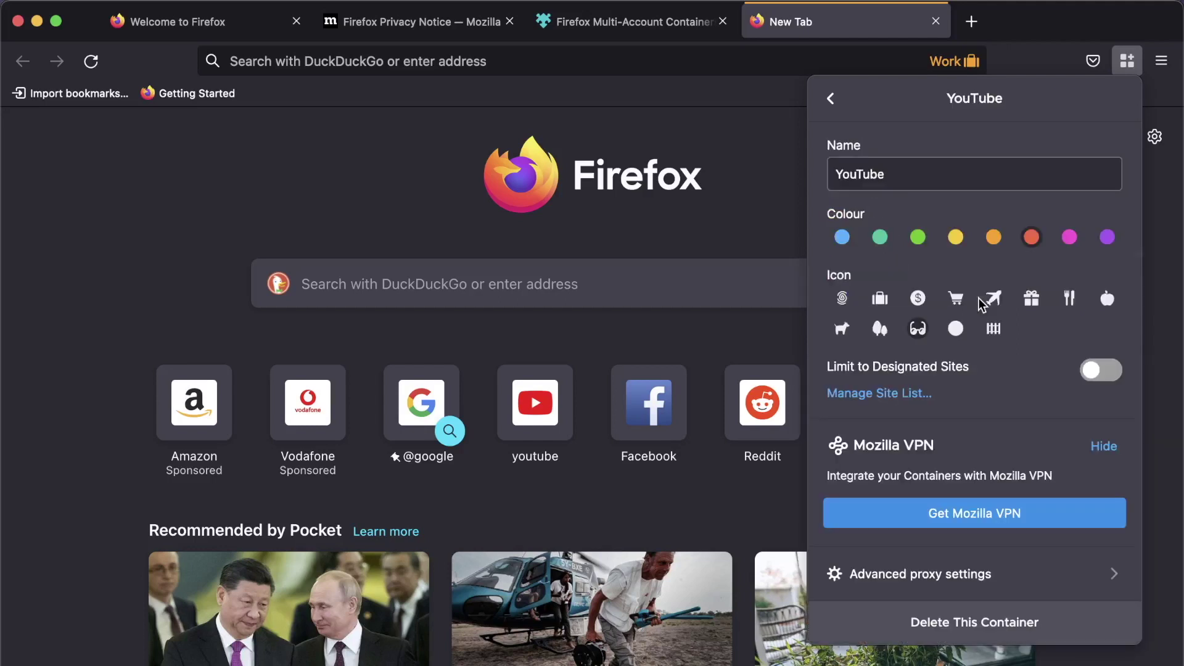
Step: Confirm the YouTube container's site list is empty, then back out to the main menu
left_click(881, 394)
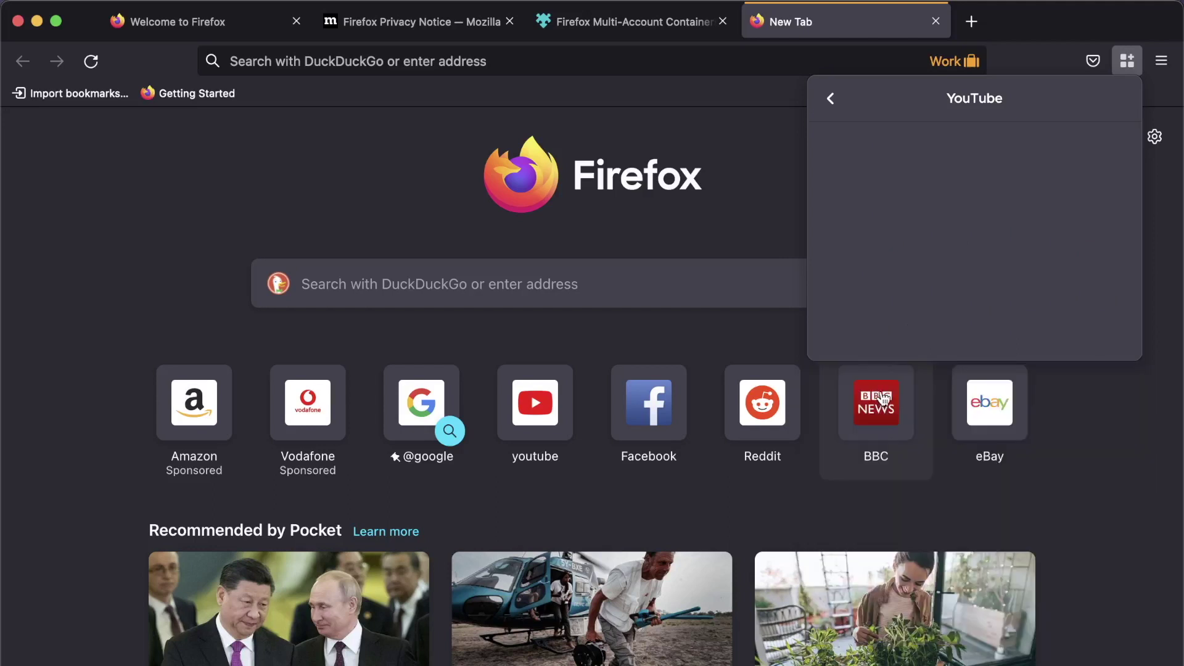
left_click(833, 101)
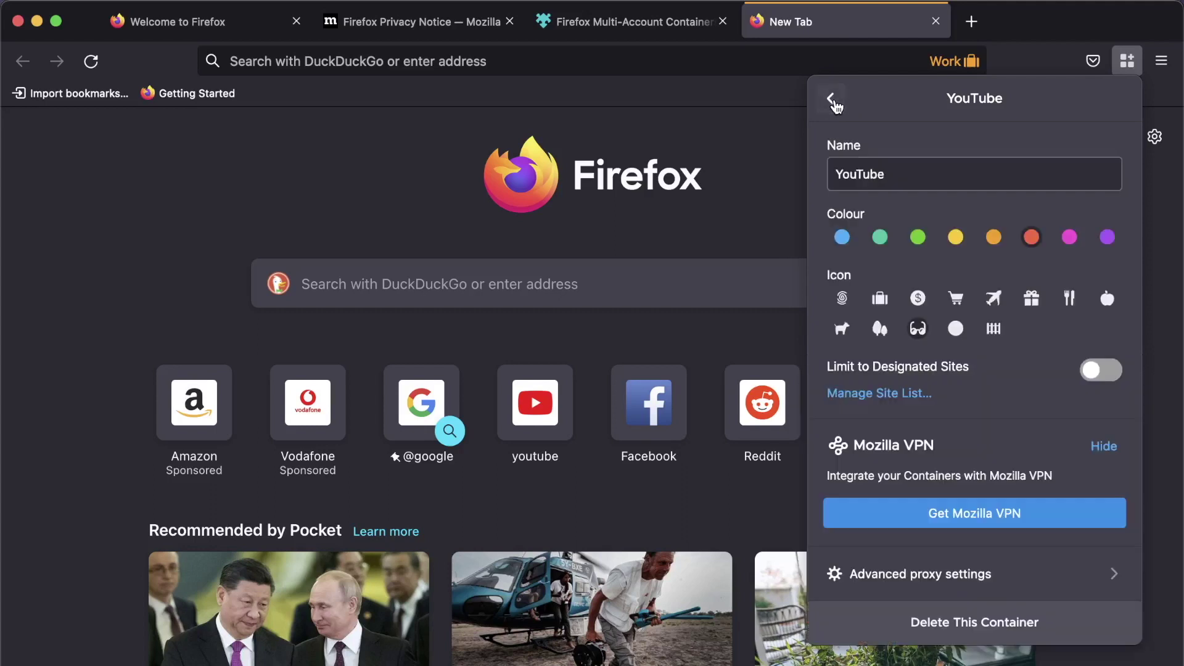
left_click(833, 100)
left_click(832, 101)
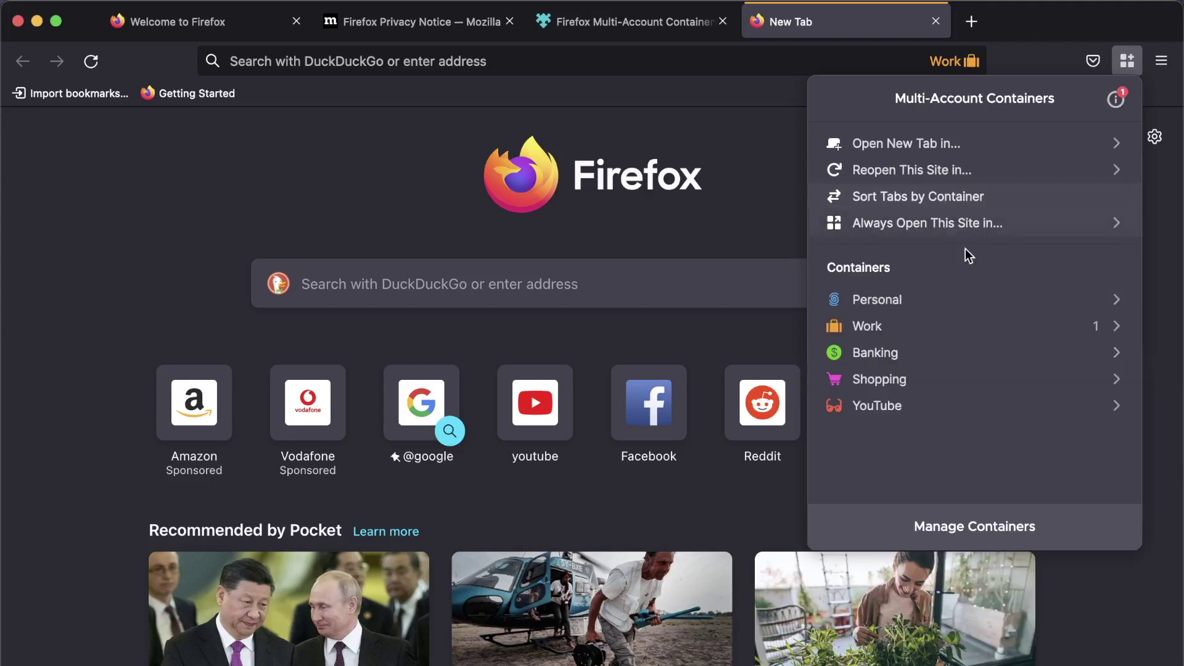
Step: Open a YouTube-container tab and load youtube.com, dismissing the cookie notice
left_click(780, 157)
left_click(1127, 60)
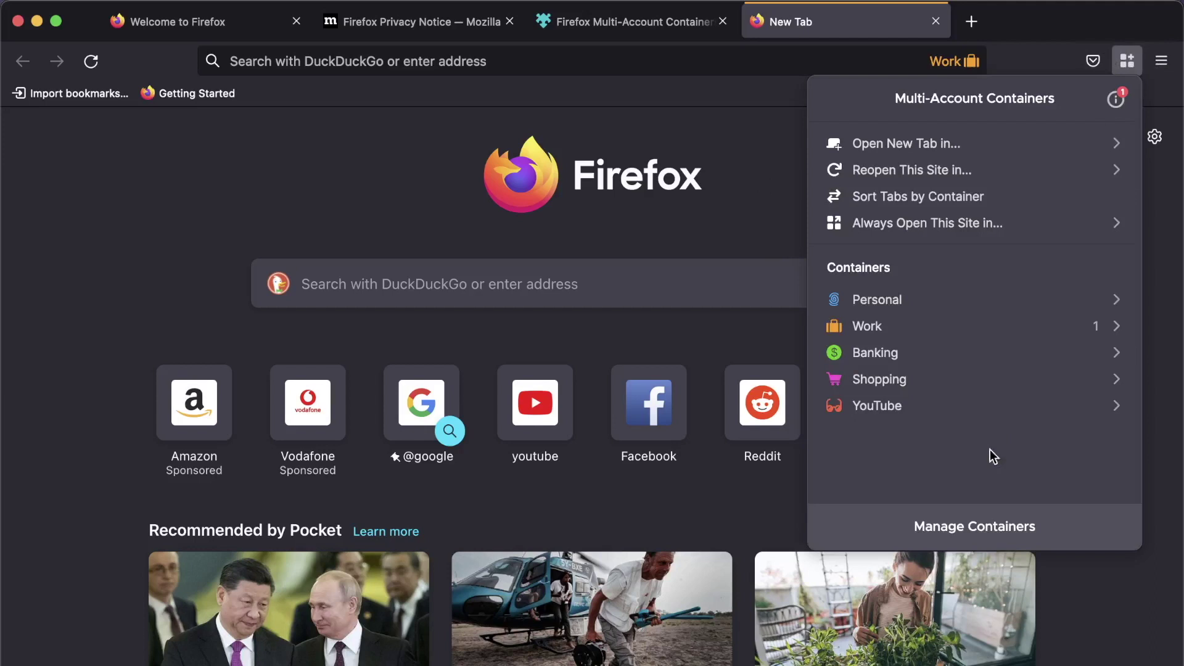
left_click(948, 409)
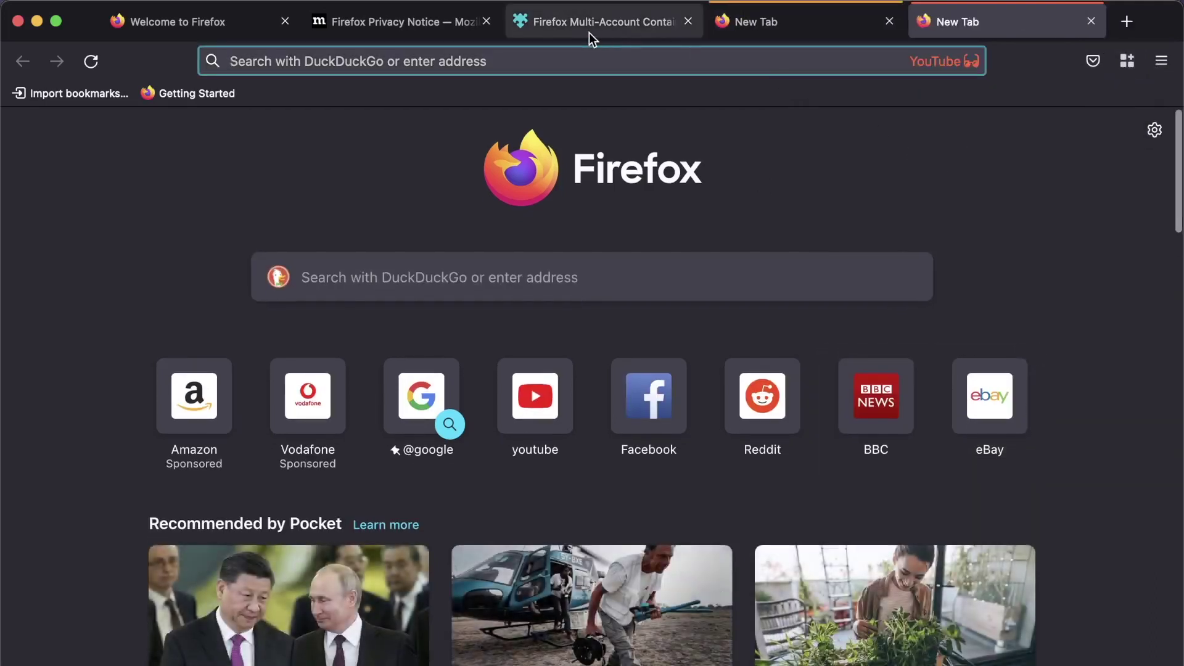
left_click(577, 60)
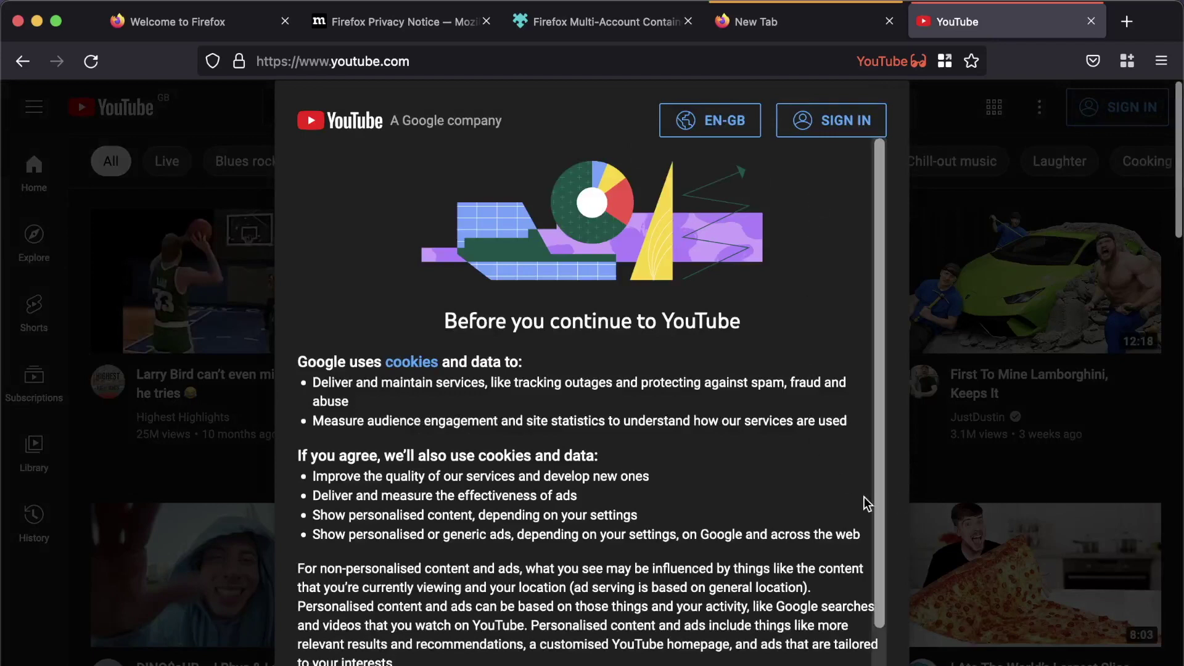
scroll(863, 496, "down", 3)
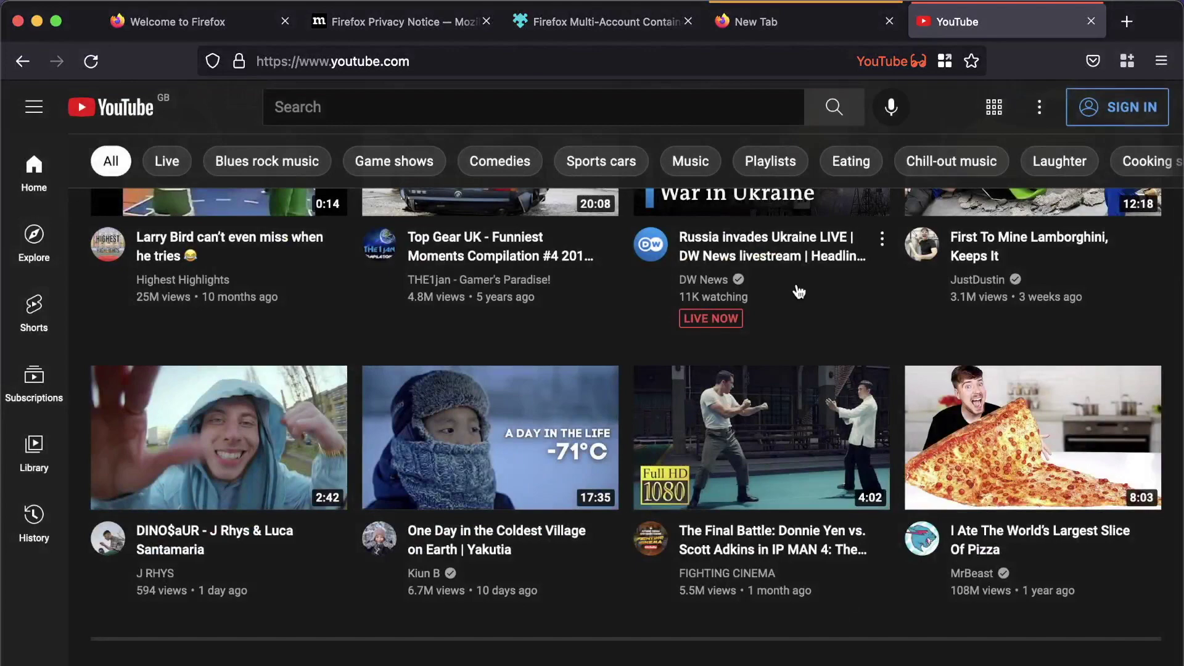
scroll(799, 291, "up", 3)
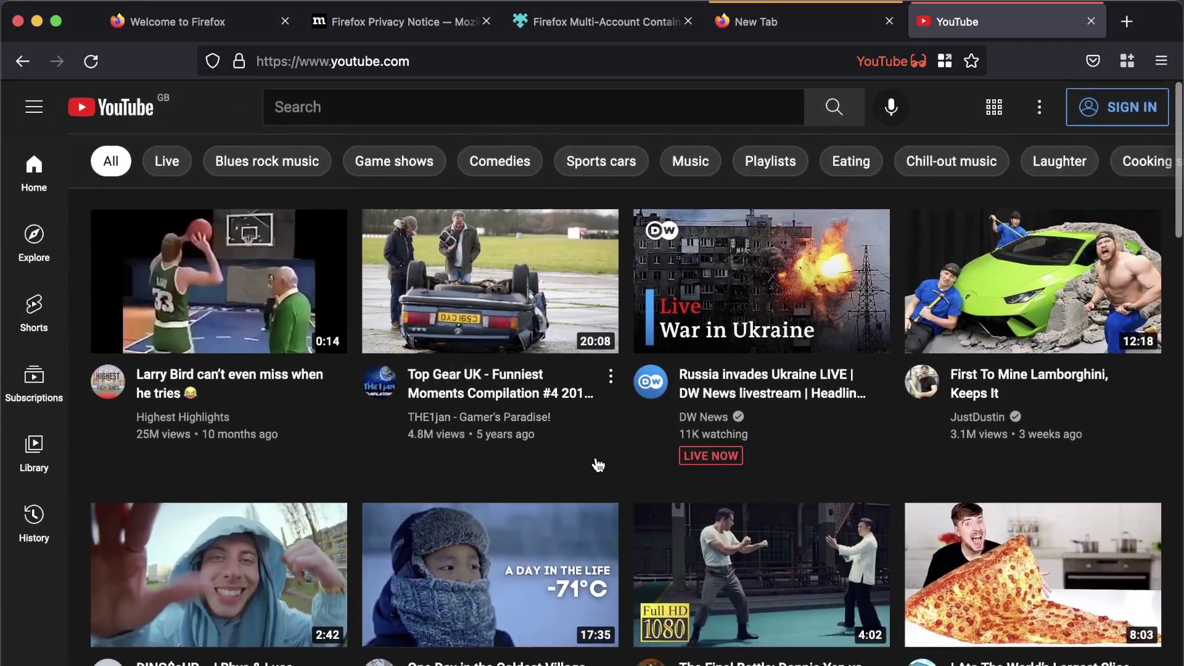
Step: Set youtube.com to always open in the YouTube container
left_click(1127, 64)
left_click(1028, 226)
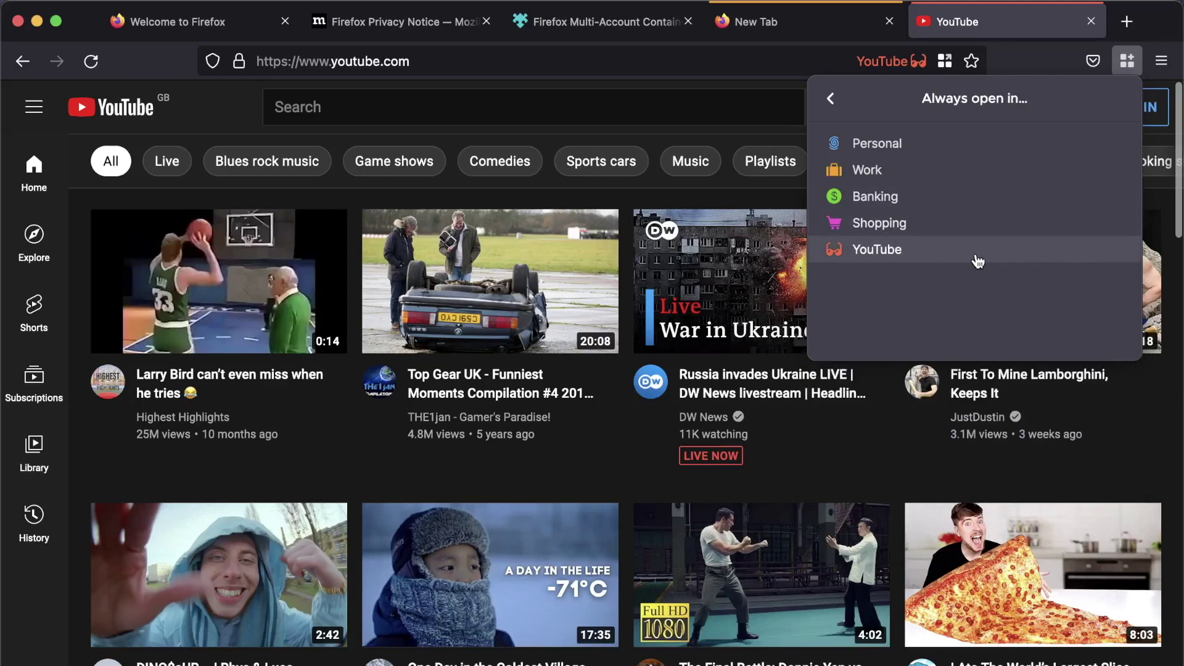
left_click(978, 253)
mouse_move(977, 262)
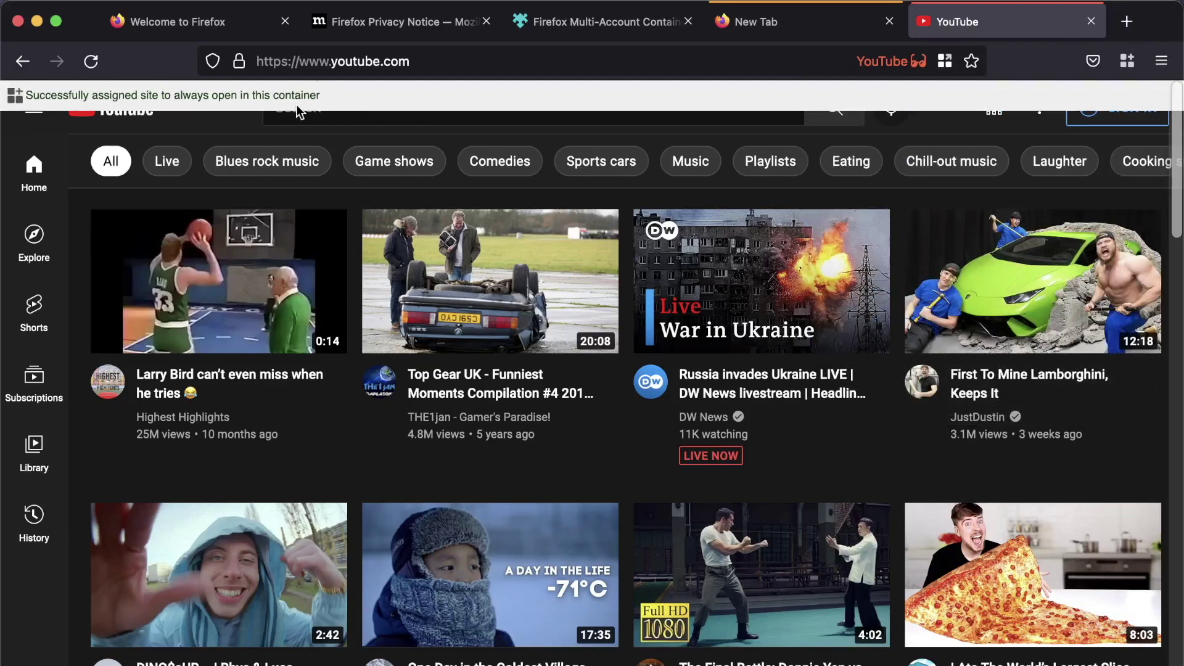
Step: Load youtube.com from the address-bar suggestion in a plain new tab, triggering the container prompt
left_click(1123, 23)
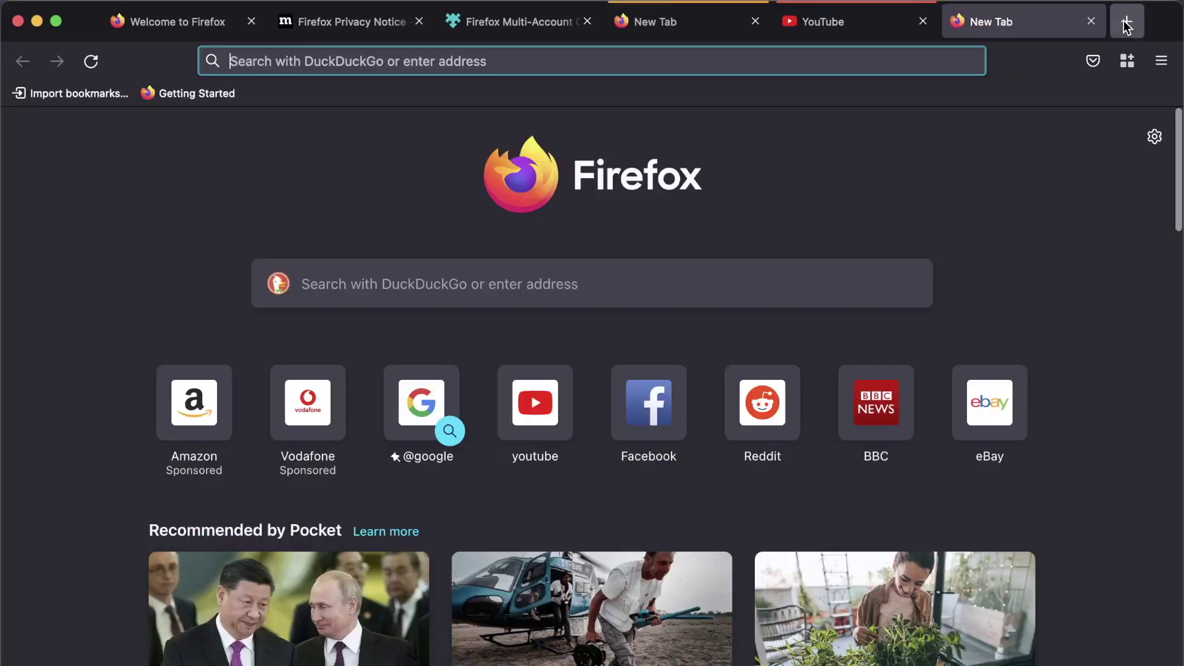
left_click(834, 71)
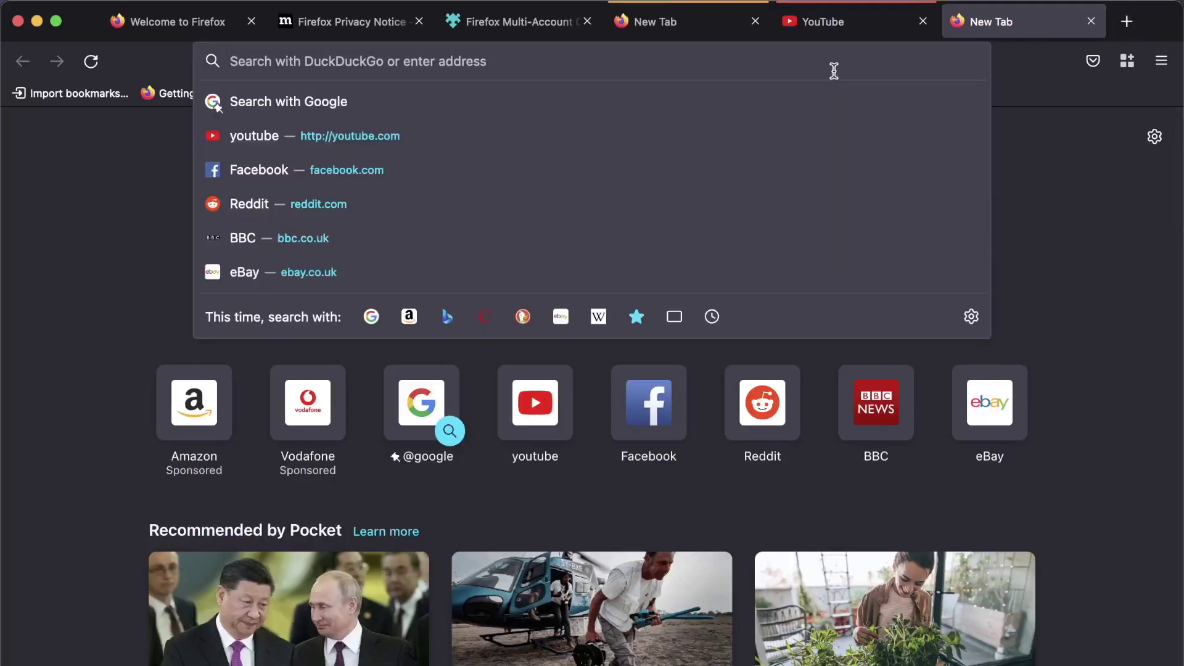
left_click(483, 137)
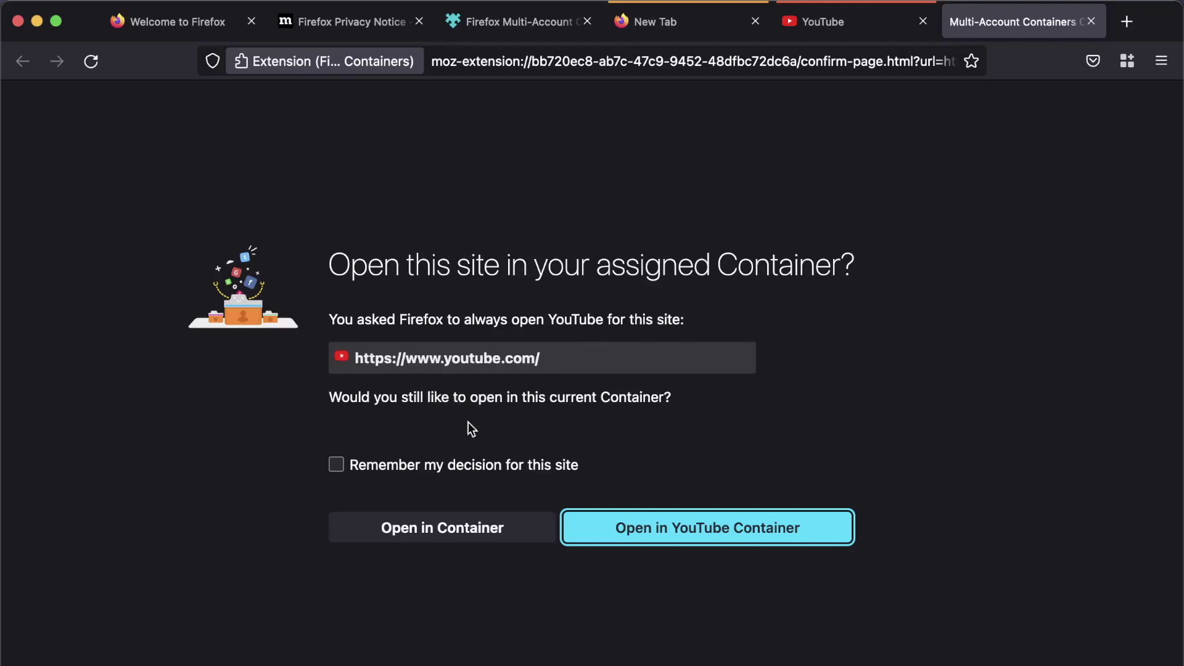
Step: Remember the decision for youtube.com and open it in the YouTube container
left_click(442, 478)
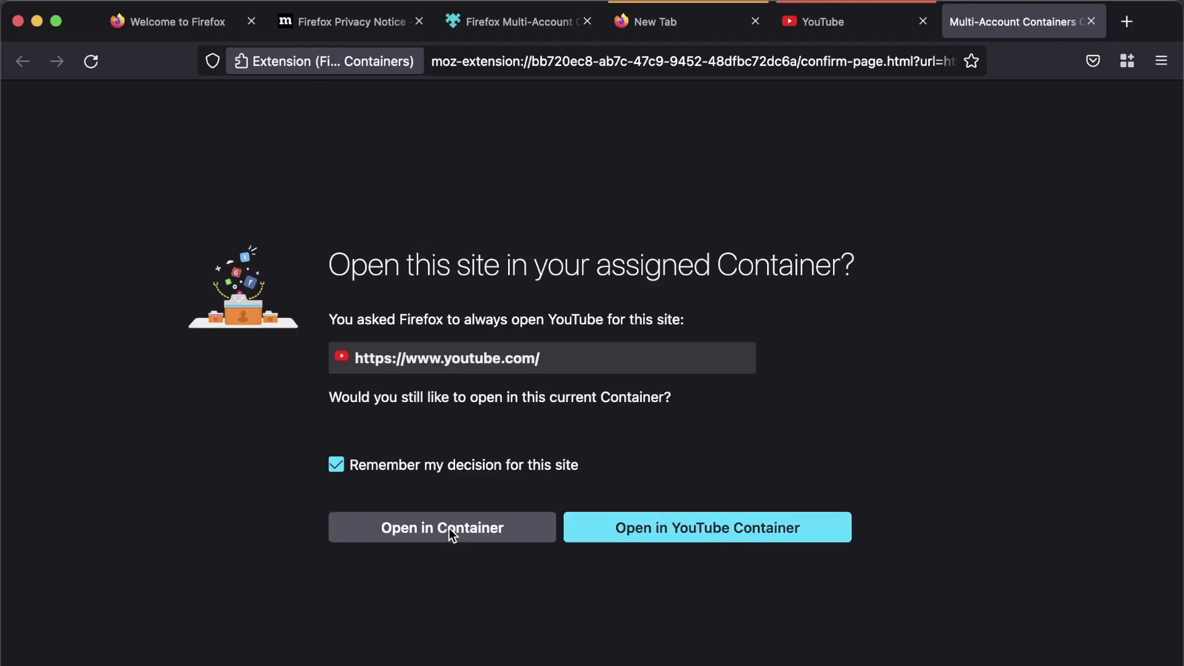
left_click(701, 530)
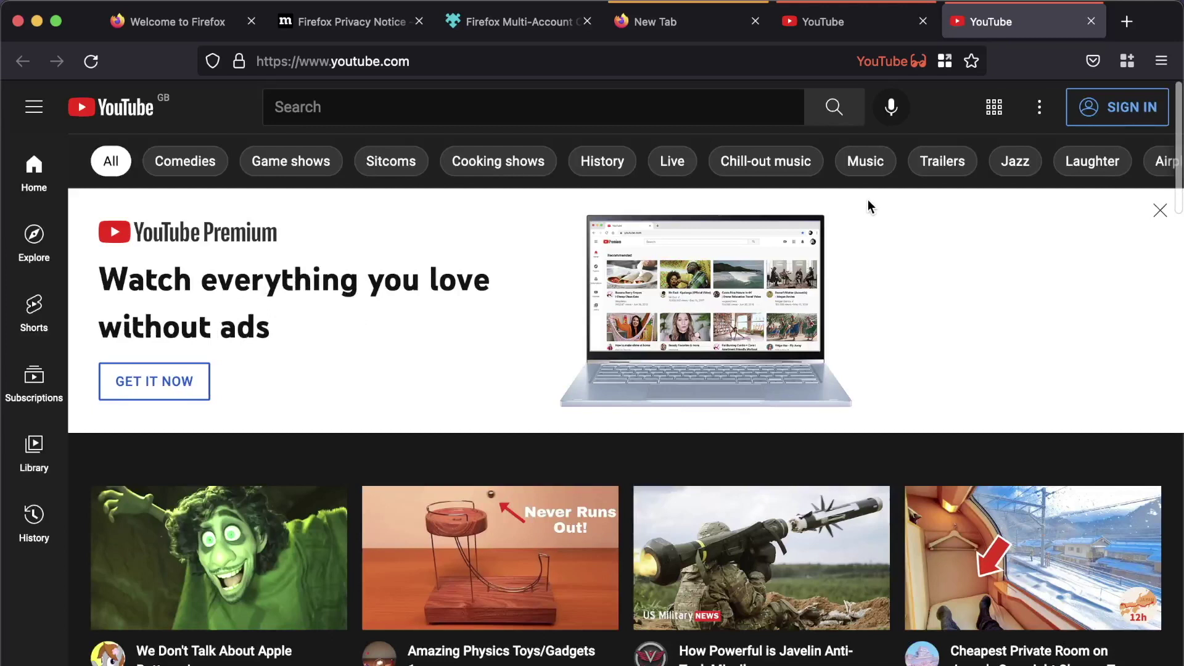
Step: Turn on Limit to Designated Sites for the YouTube container
left_click(1130, 61)
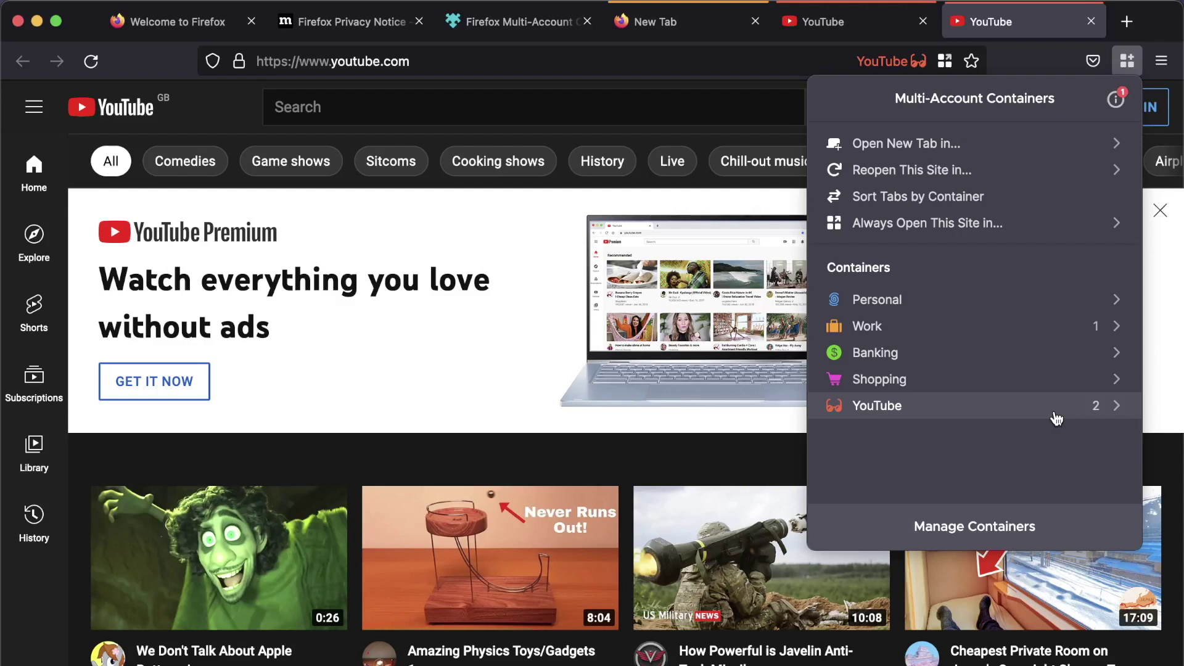
left_click(1023, 525)
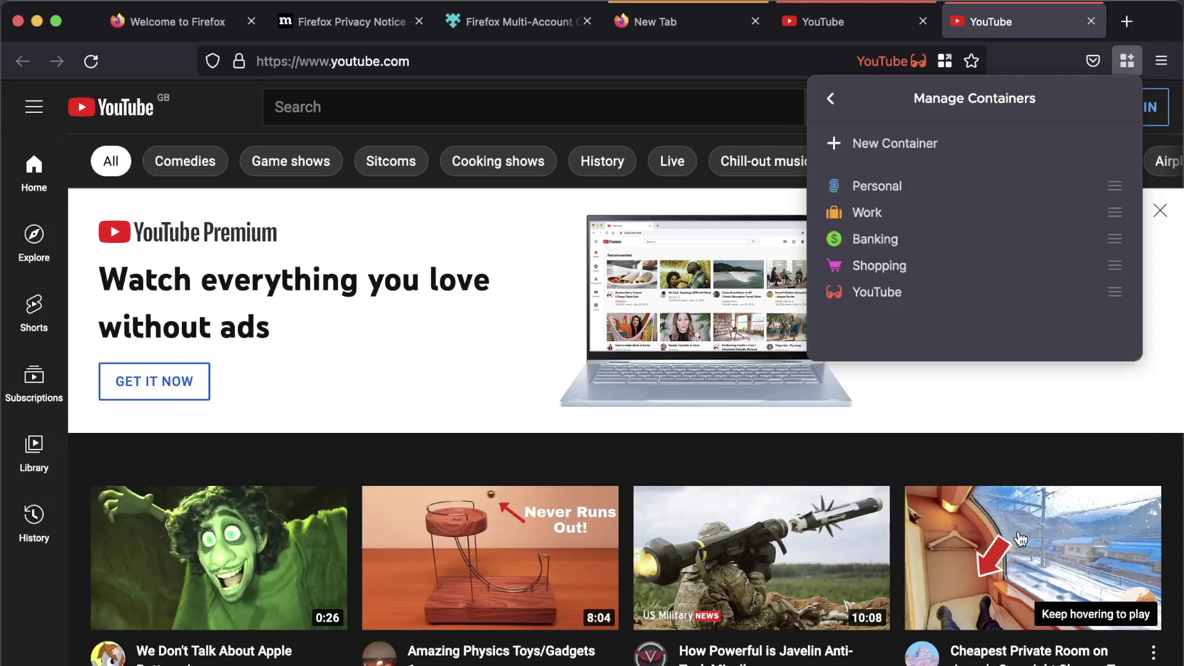
left_click(982, 294)
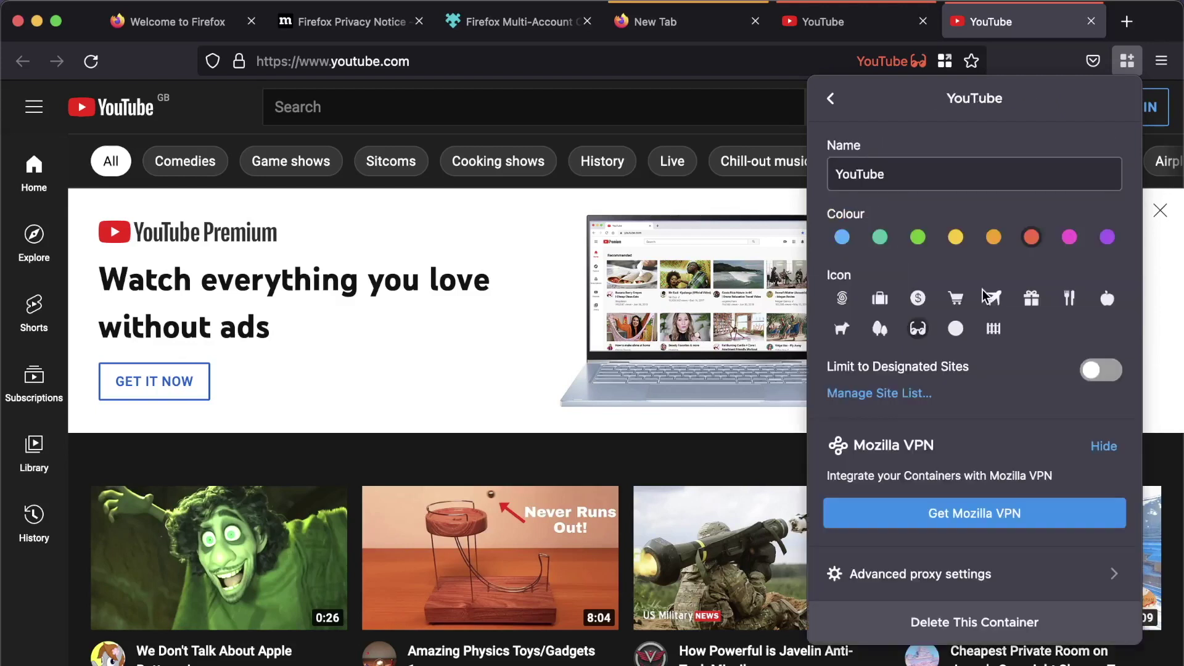
left_click(1084, 376)
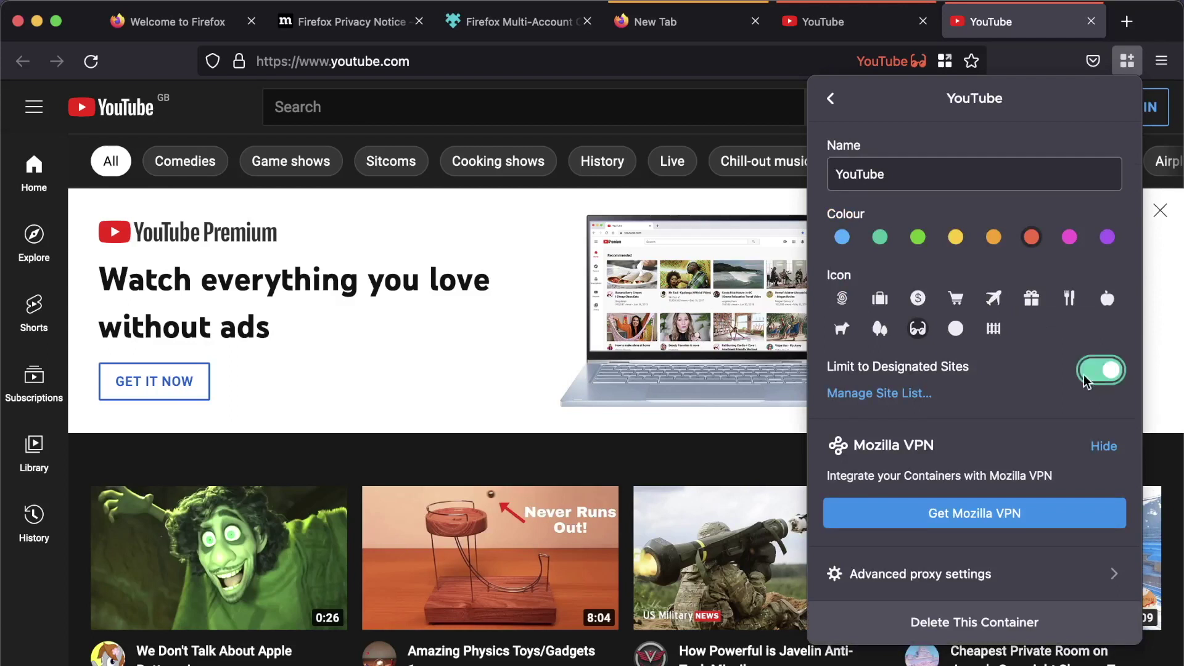
left_click(895, 397)
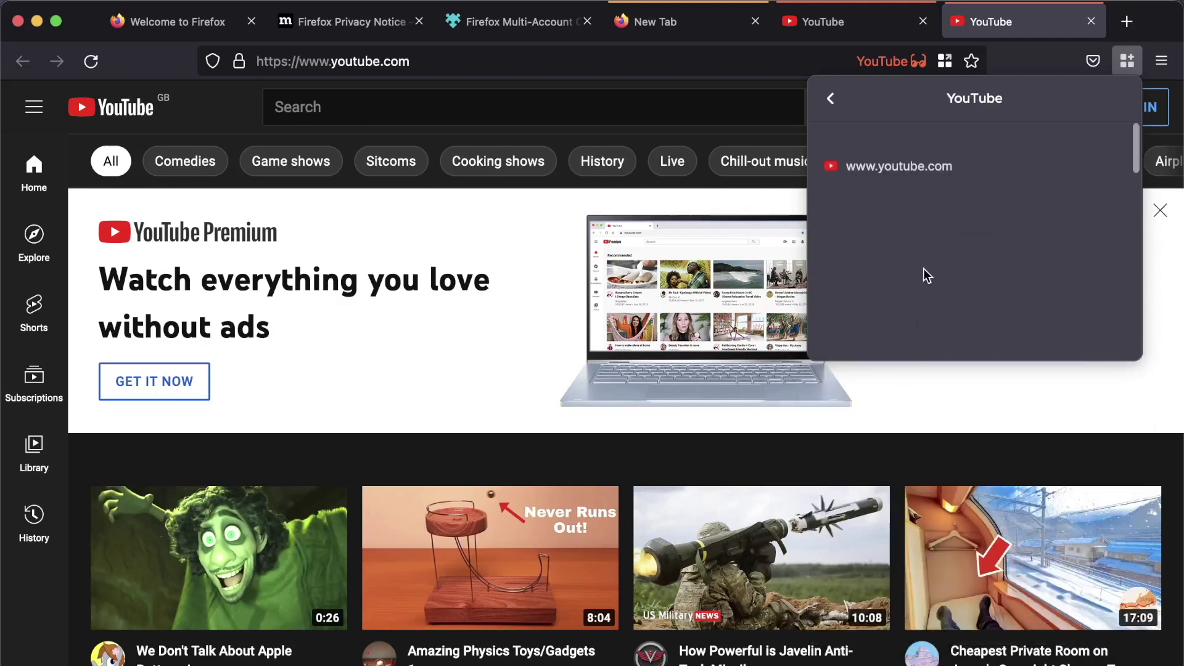
left_click(831, 100)
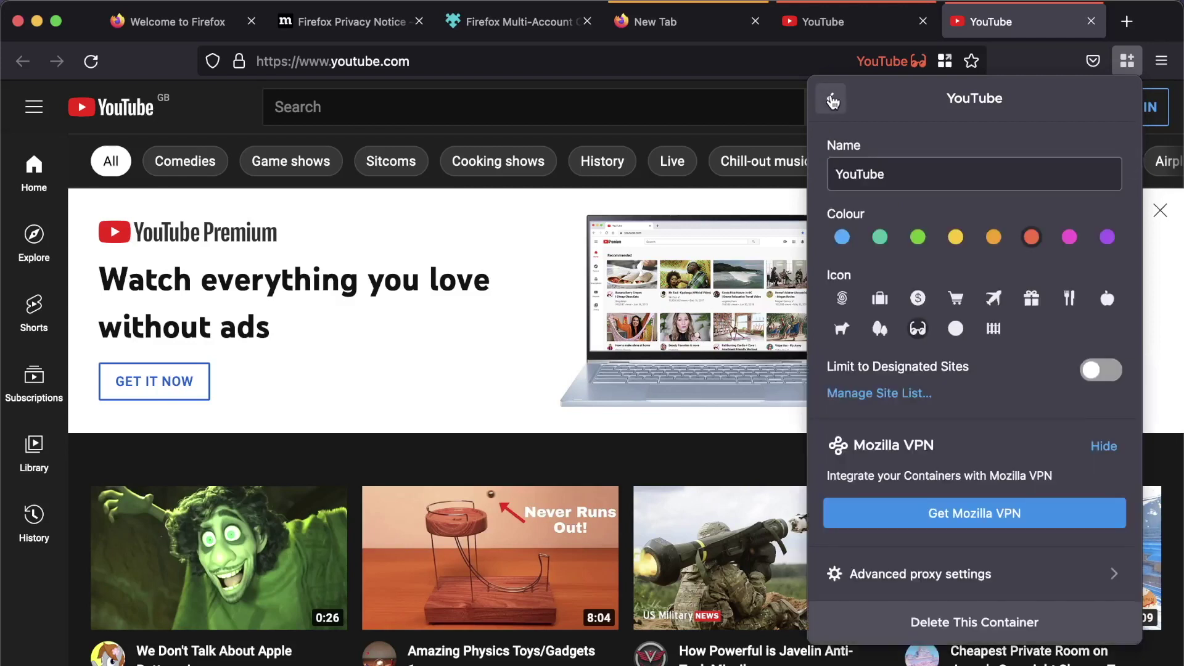
left_click(832, 100)
left_click(831, 98)
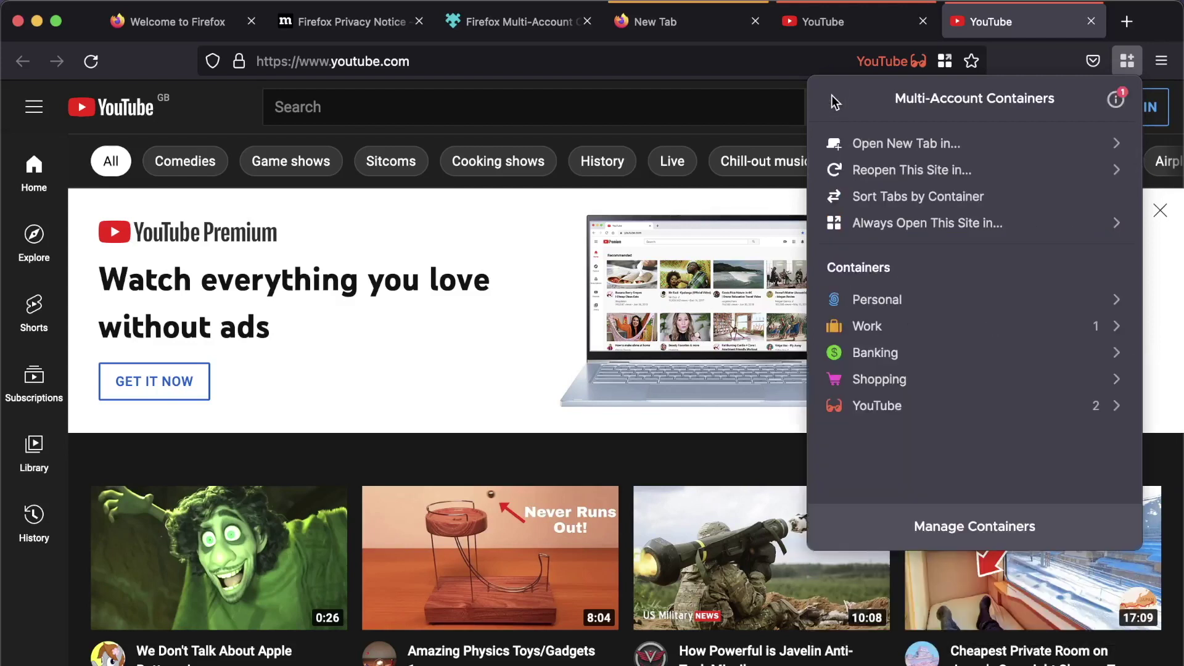
Step: Enter crossedwires.net in the YouTube-container tab's address bar
left_click(705, 75)
left_click(719, 64)
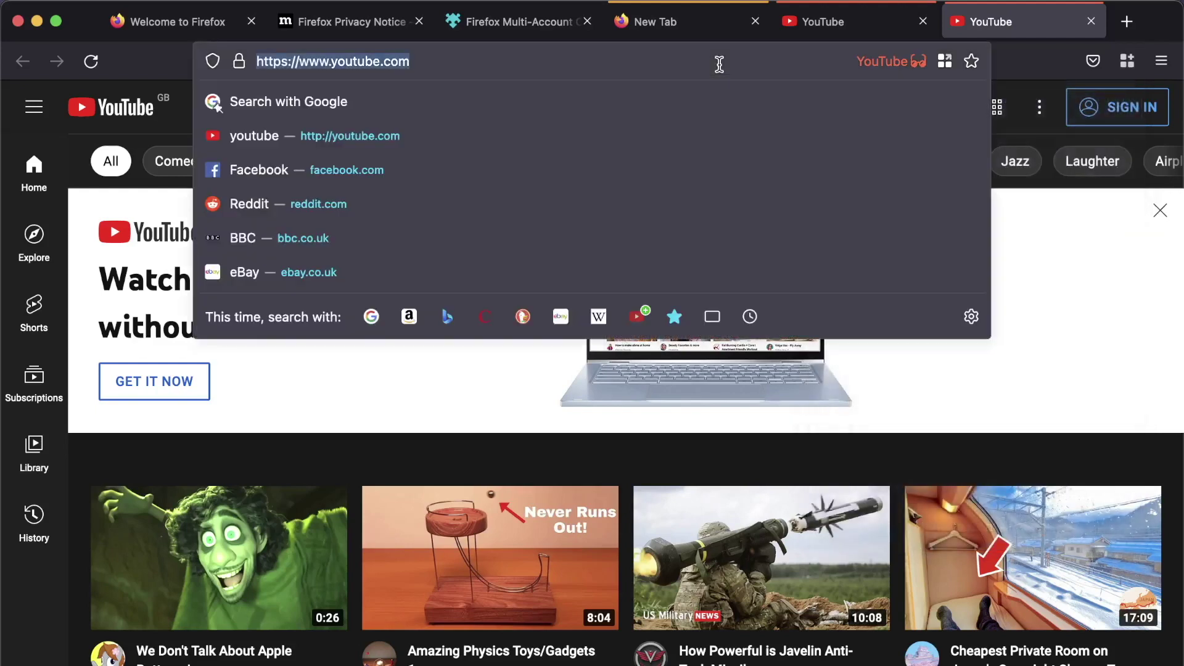
type("crossedwires")
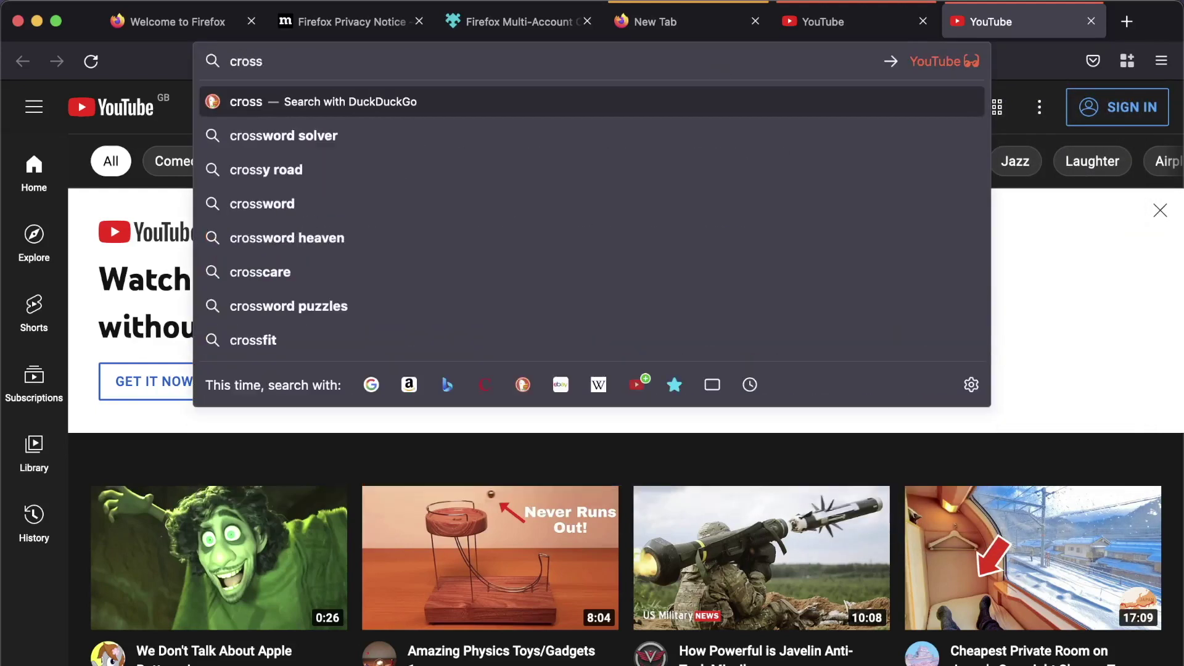
type(".net")
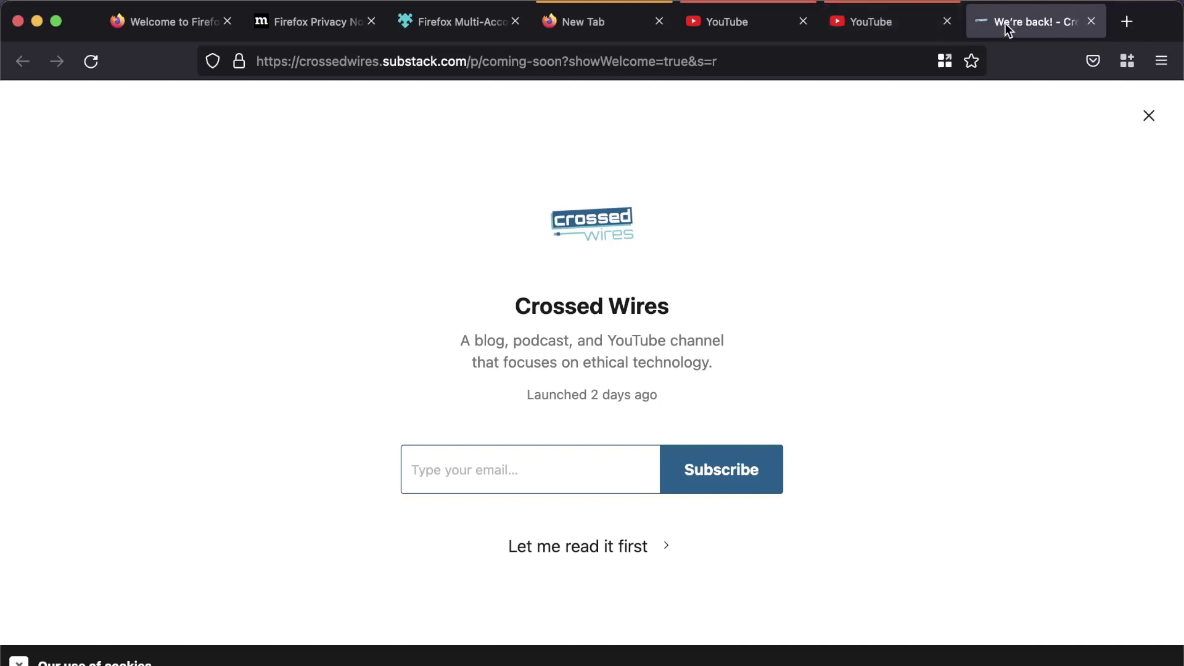
Step: Switch to the second YouTube tab and scroll through its page
left_click(887, 29)
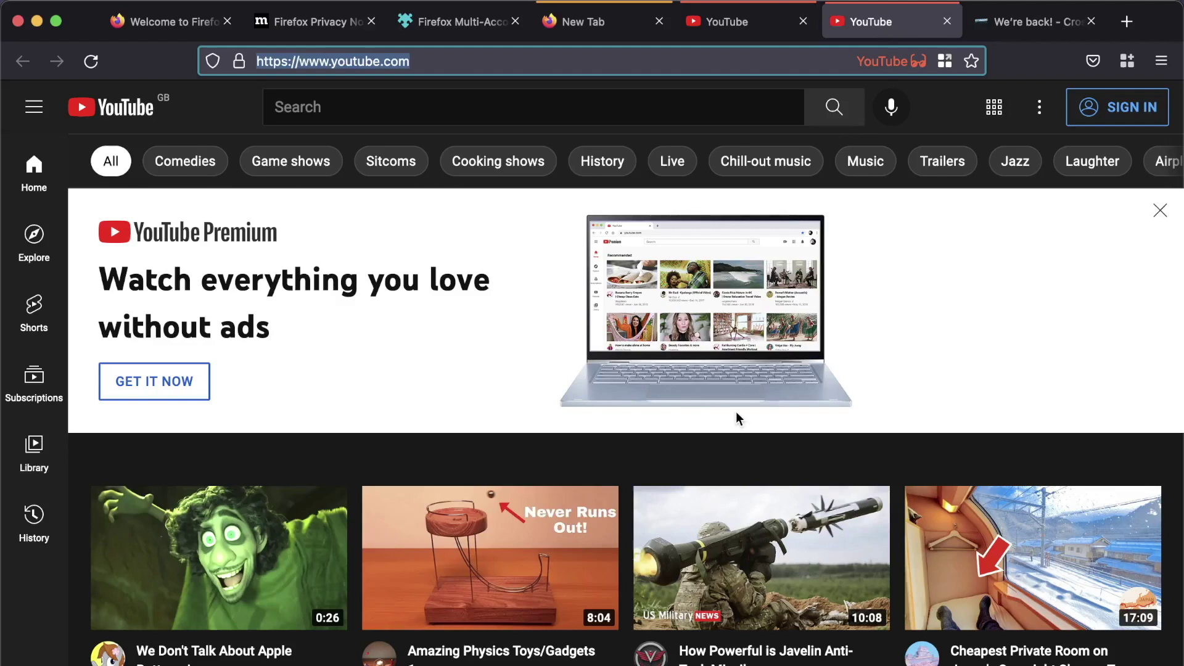
scroll(588, 596, "down", 3)
scroll(588, 590, "up", 3)
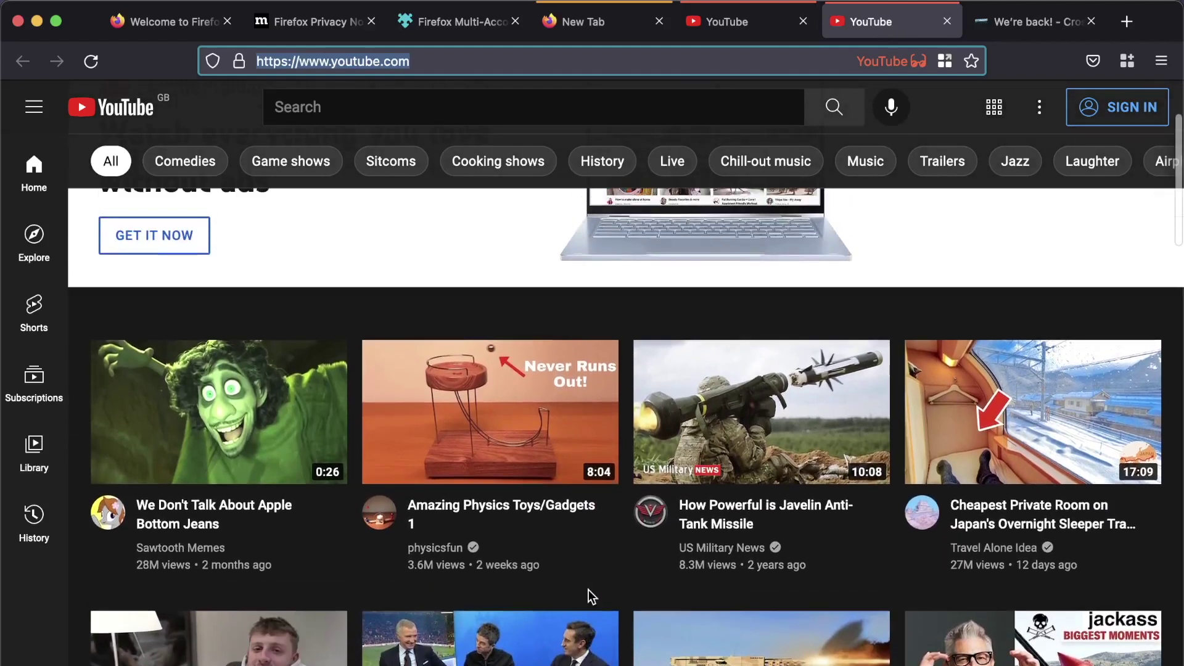
scroll(589, 589, "up", 1)
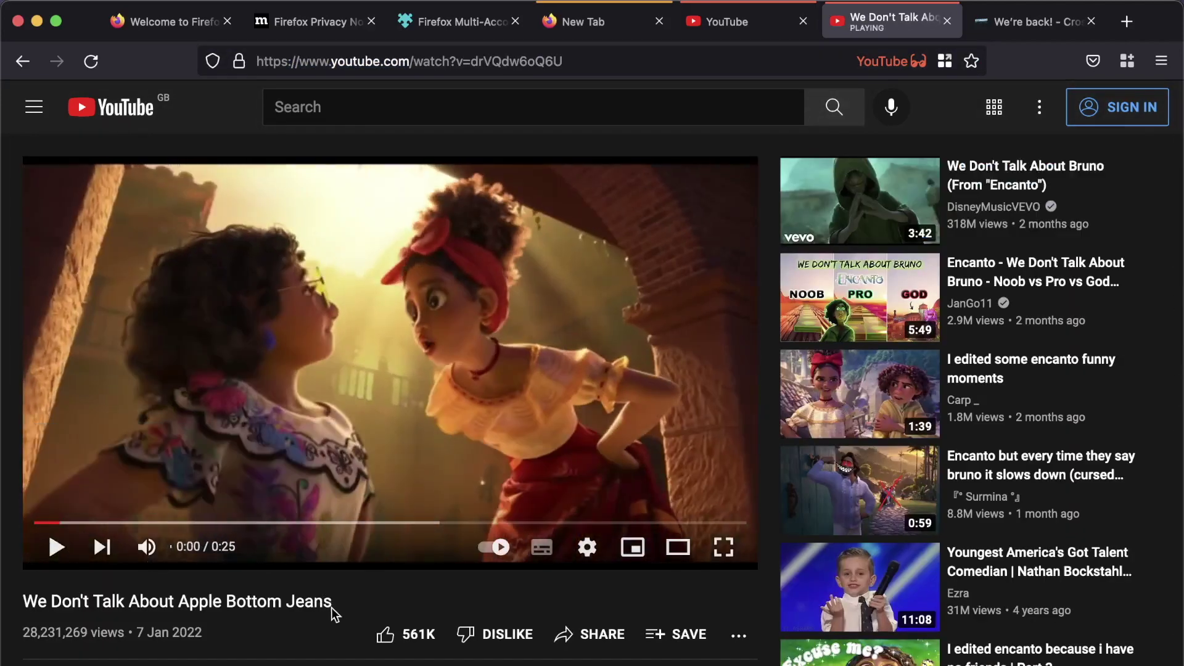
scroll(334, 608, "down", 3)
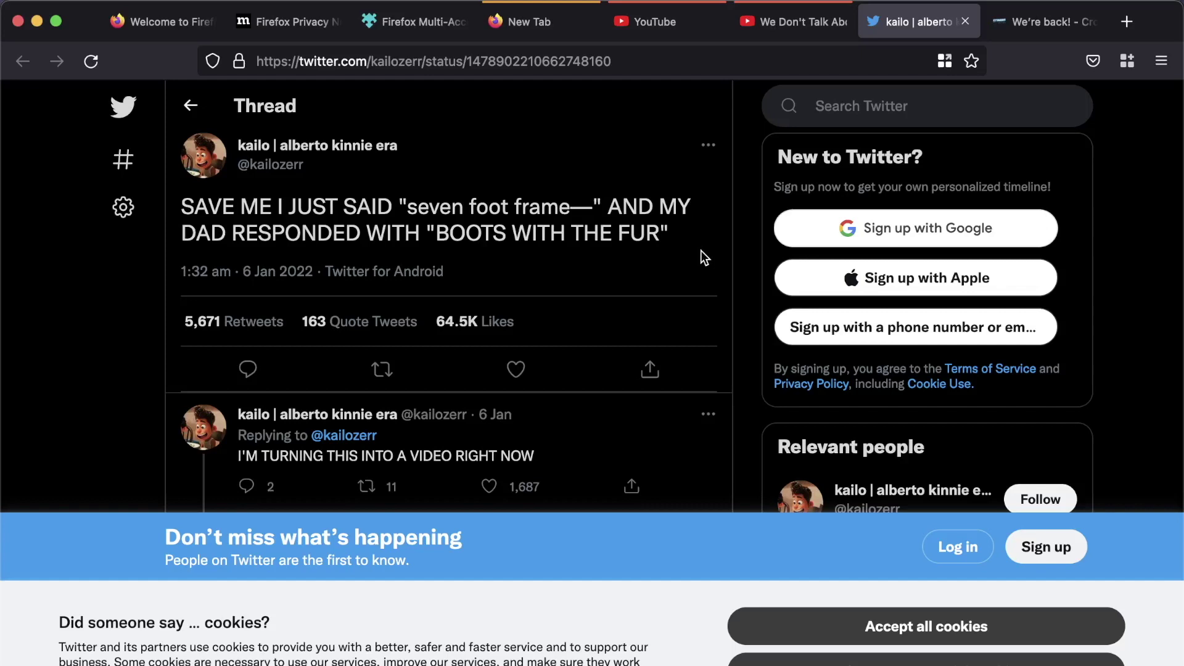
scroll(888, 111, "down", 1)
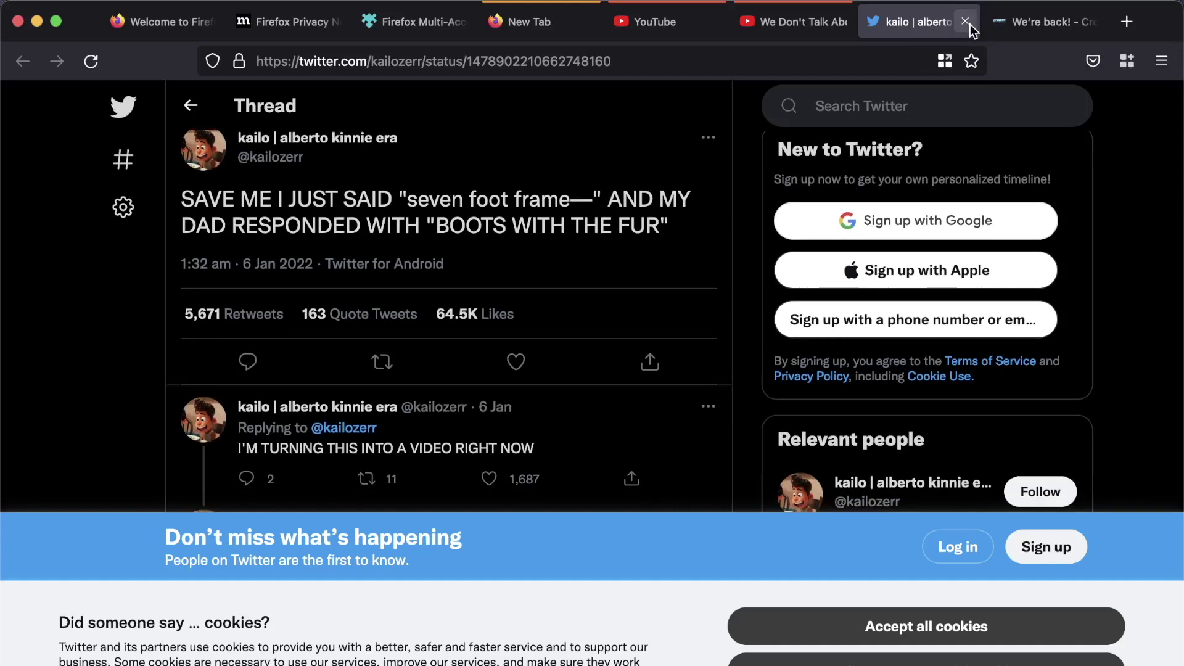
Step: Close the YouTube video tab and the Twitter thread tab
left_click(794, 26)
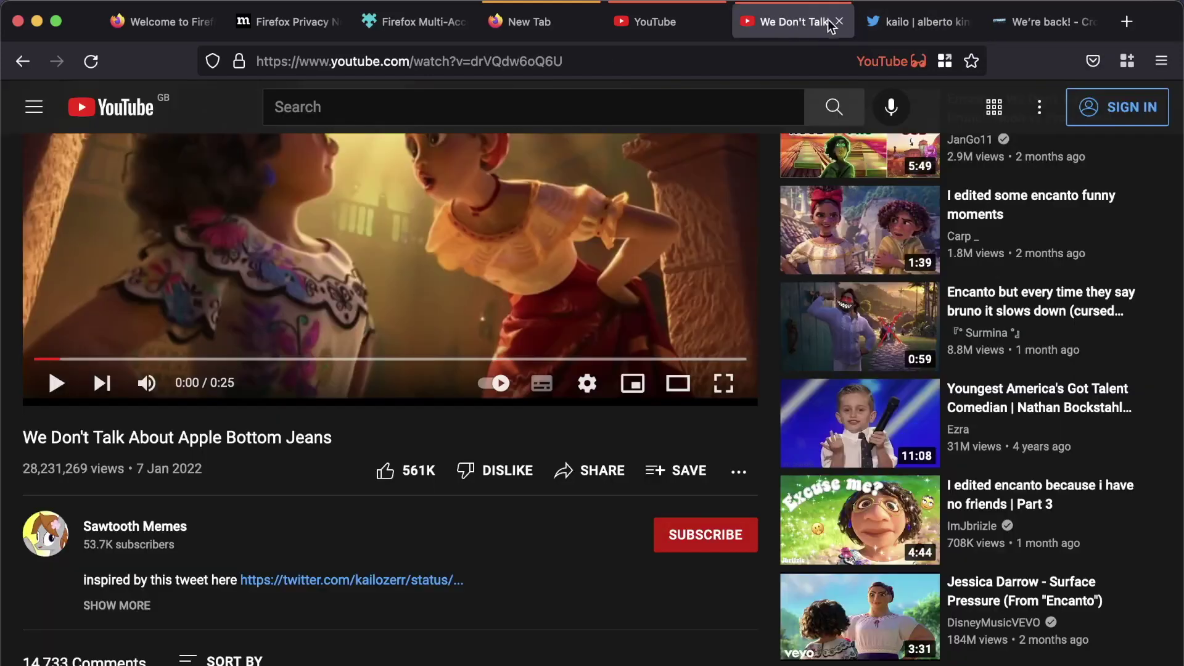
left_click(838, 22)
left_click(837, 21)
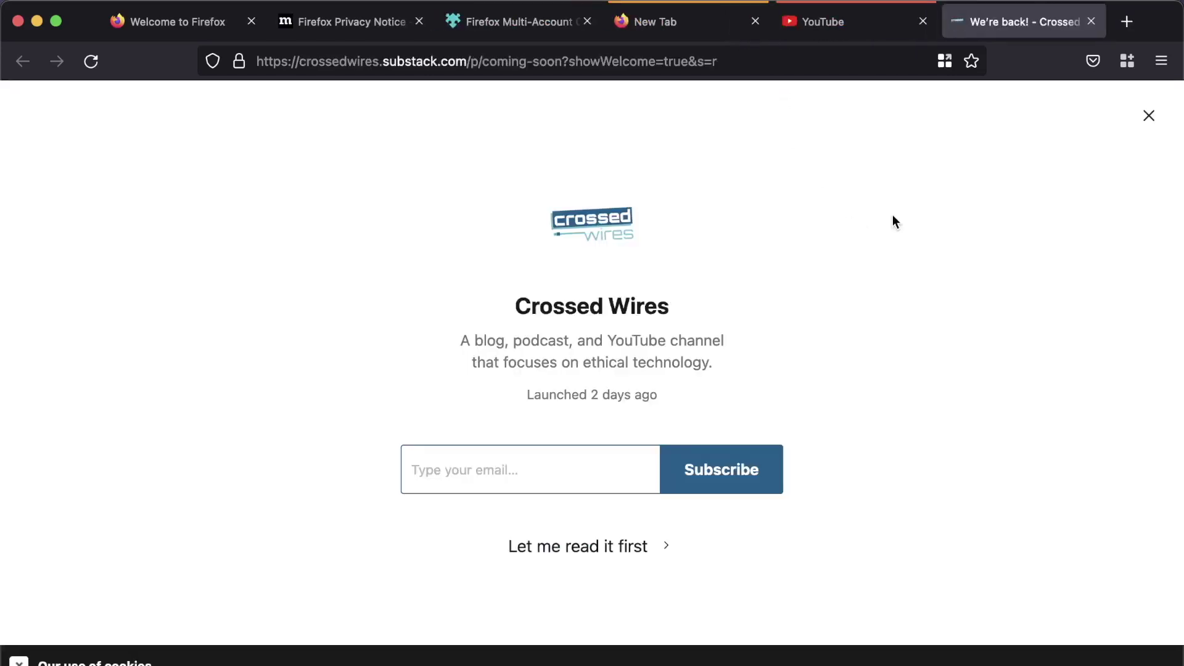
Step: From the YouTube home page tab, sort all open tabs by container
left_click(828, 24)
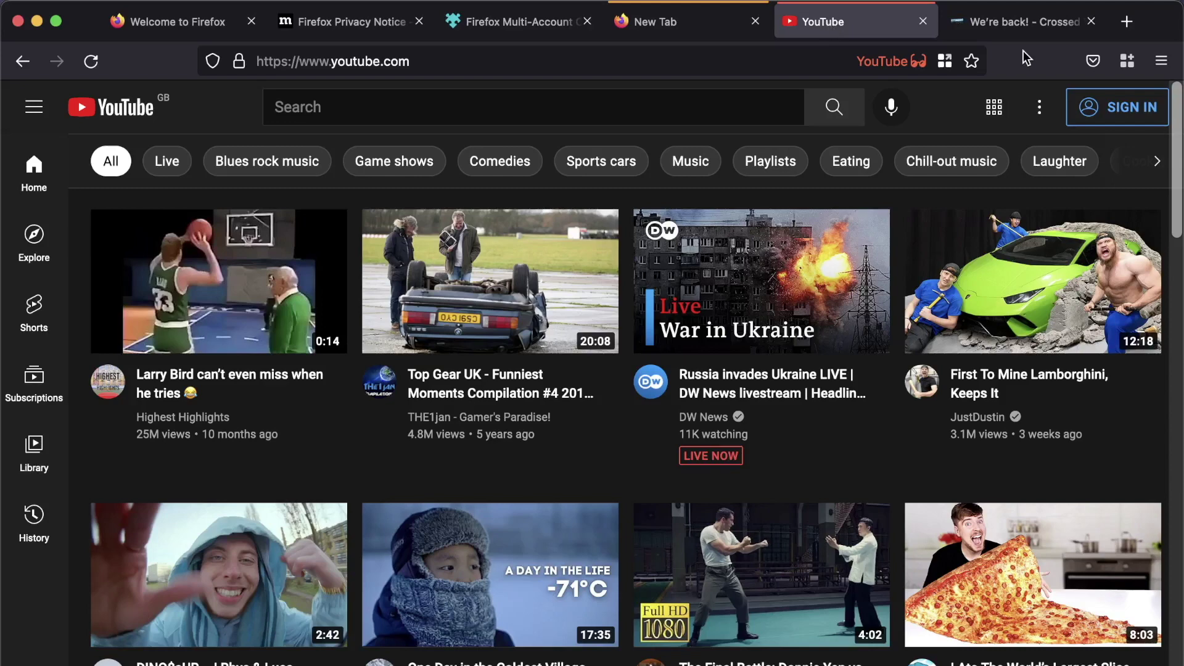
left_click(1127, 61)
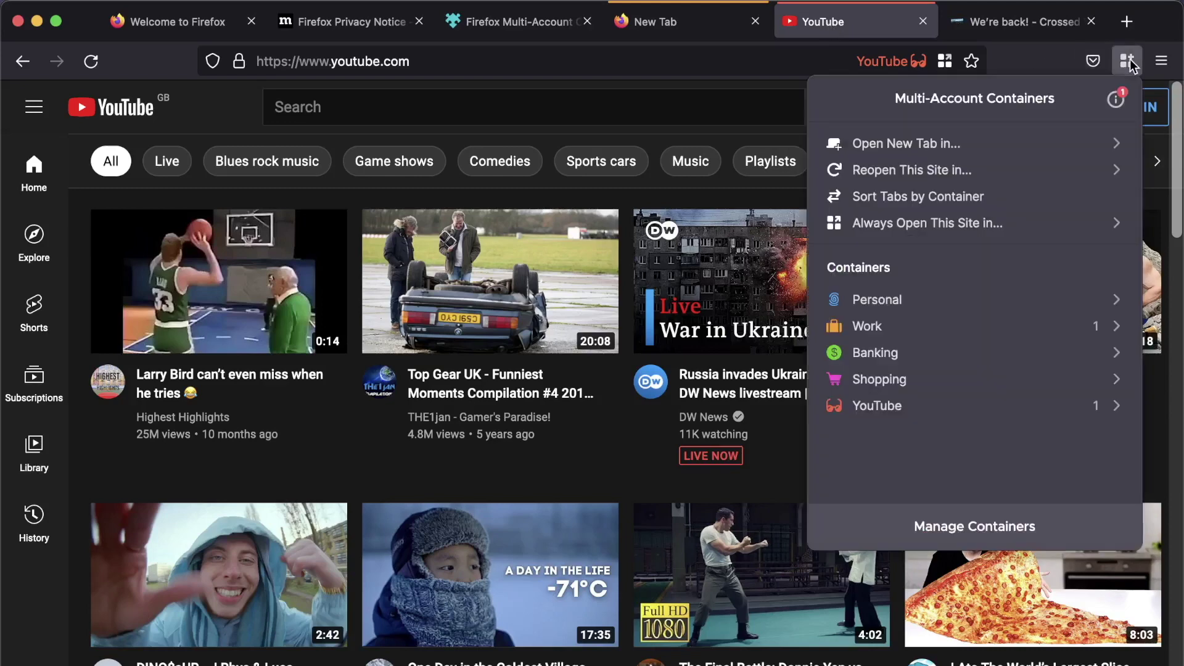
left_click(1027, 211)
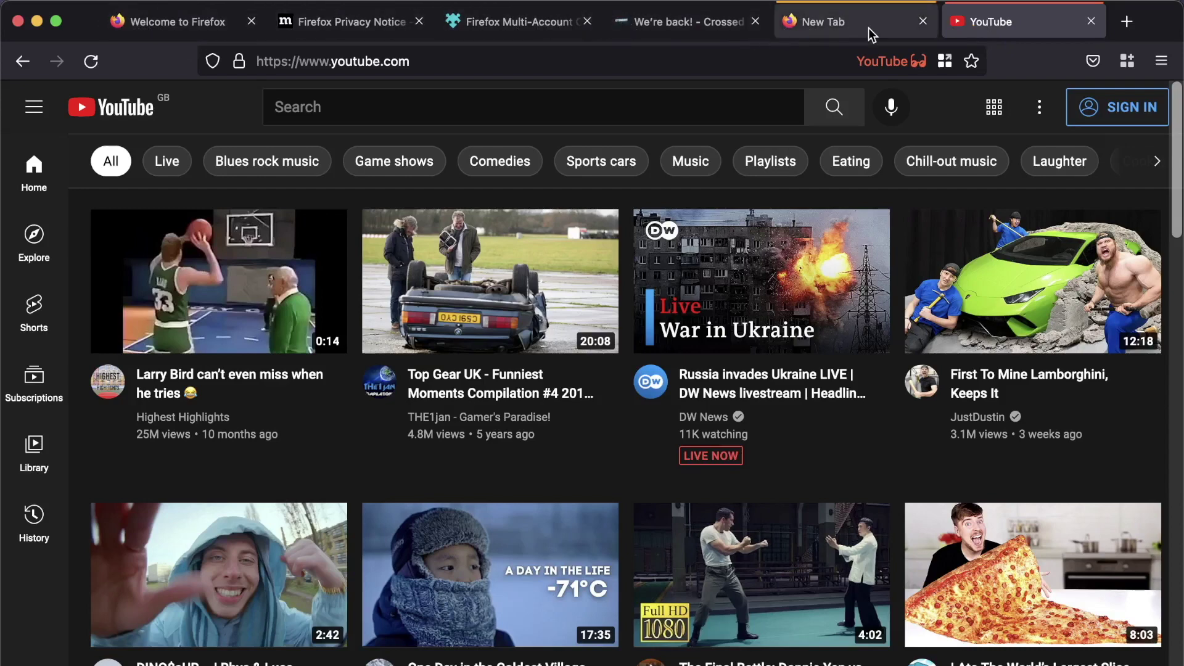
left_click(1125, 62)
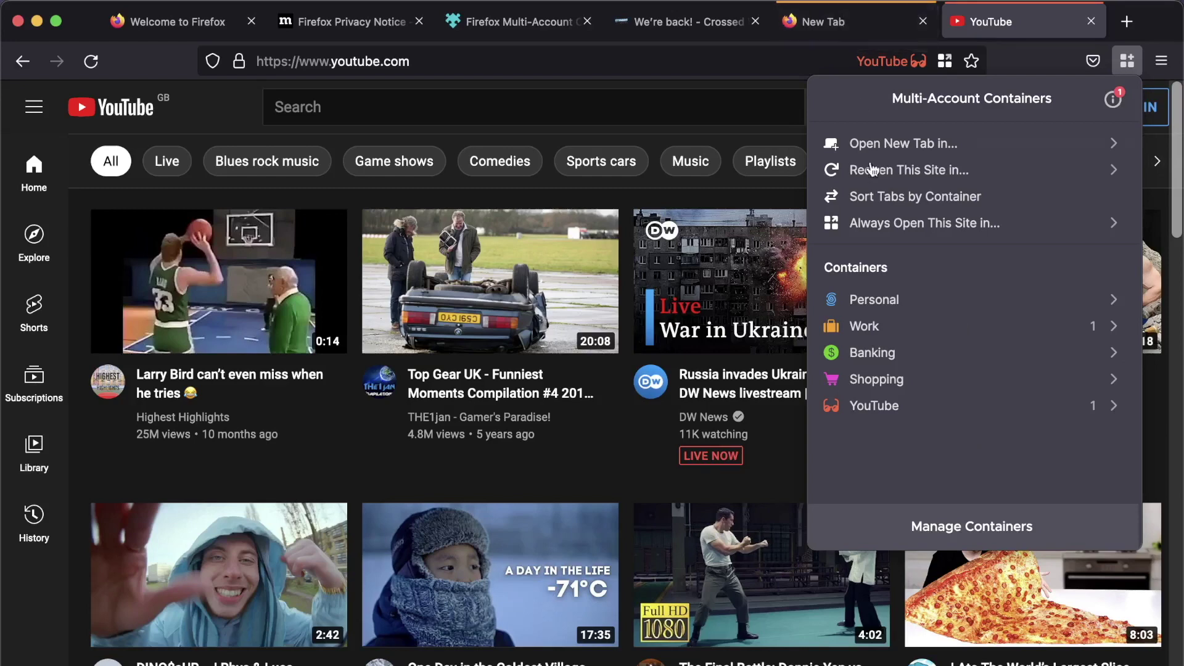
Step: Open a new Personal-container tab and search DuckDuckGo for 'twitch'
left_click(897, 301)
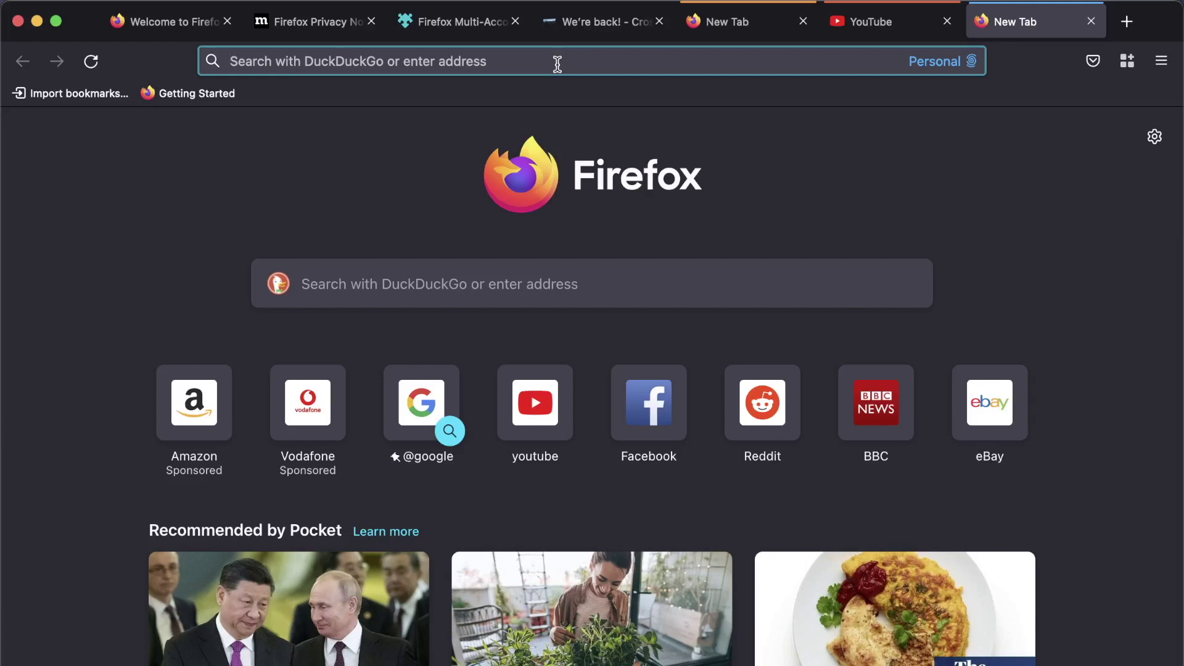
type("twitch")
key("Return")
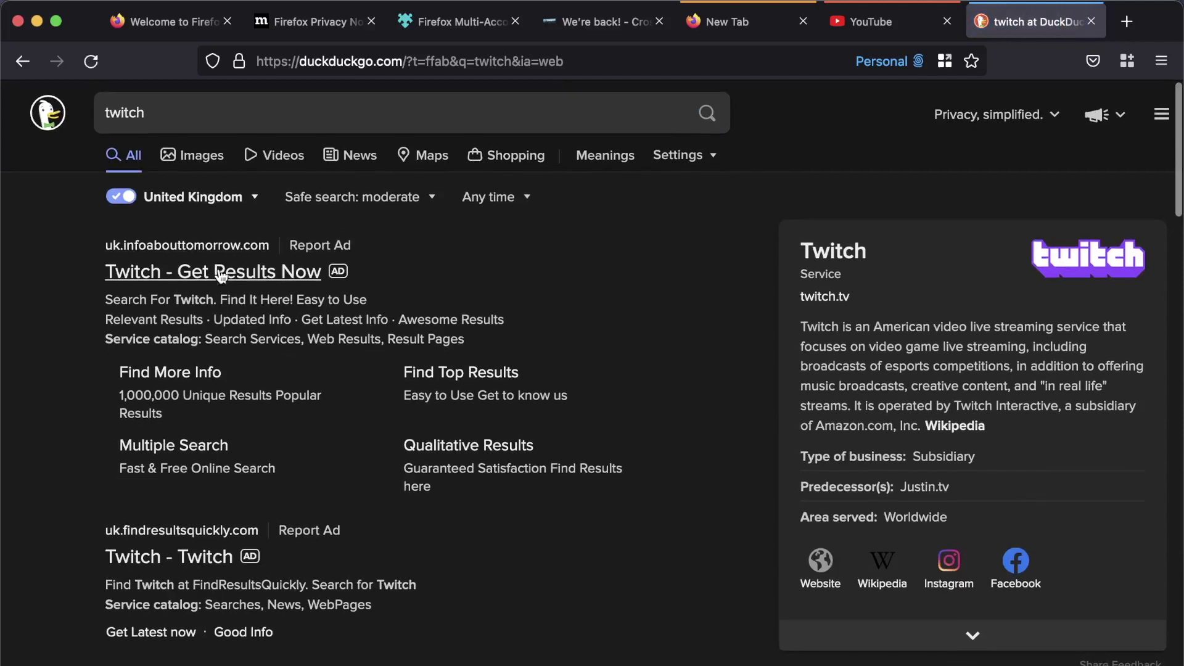
left_click(1124, 69)
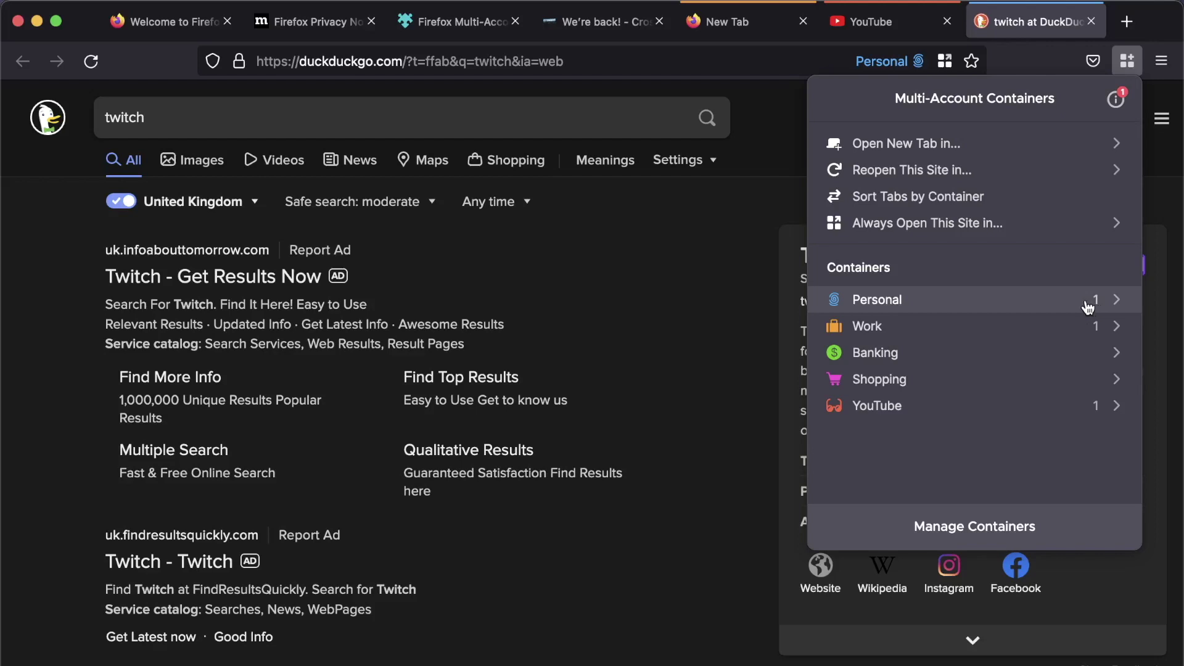
Step: Hide the Personal container's tabs, then show them again and return to the twitch search tab
left_click(1117, 300)
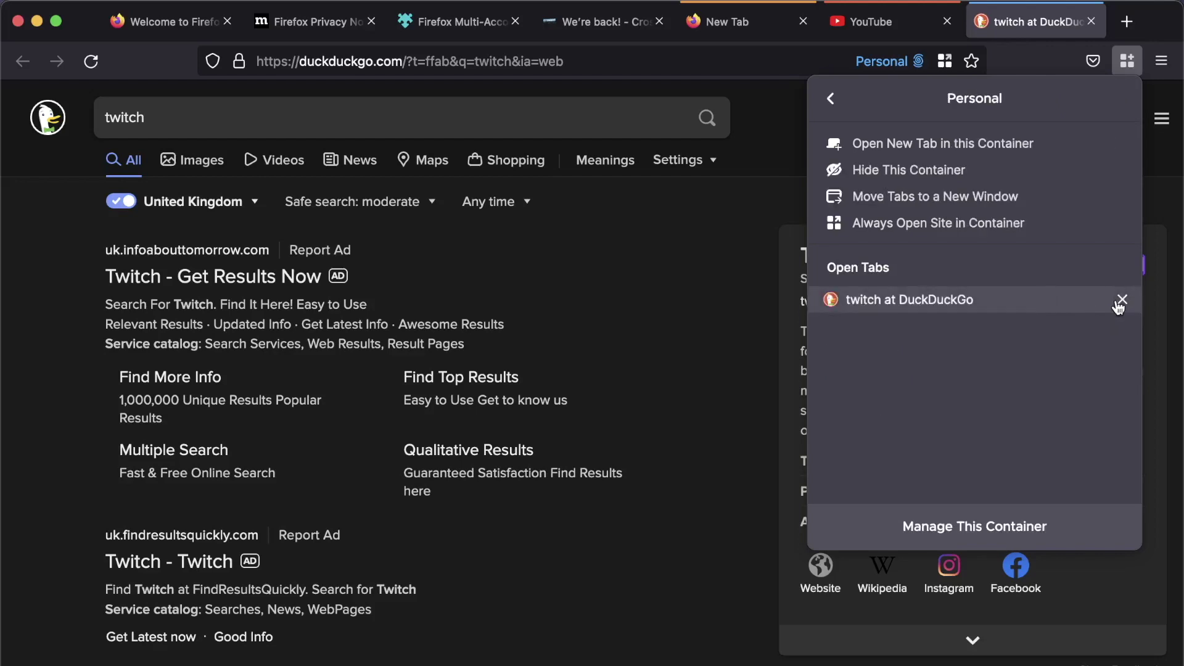
left_click(1018, 178)
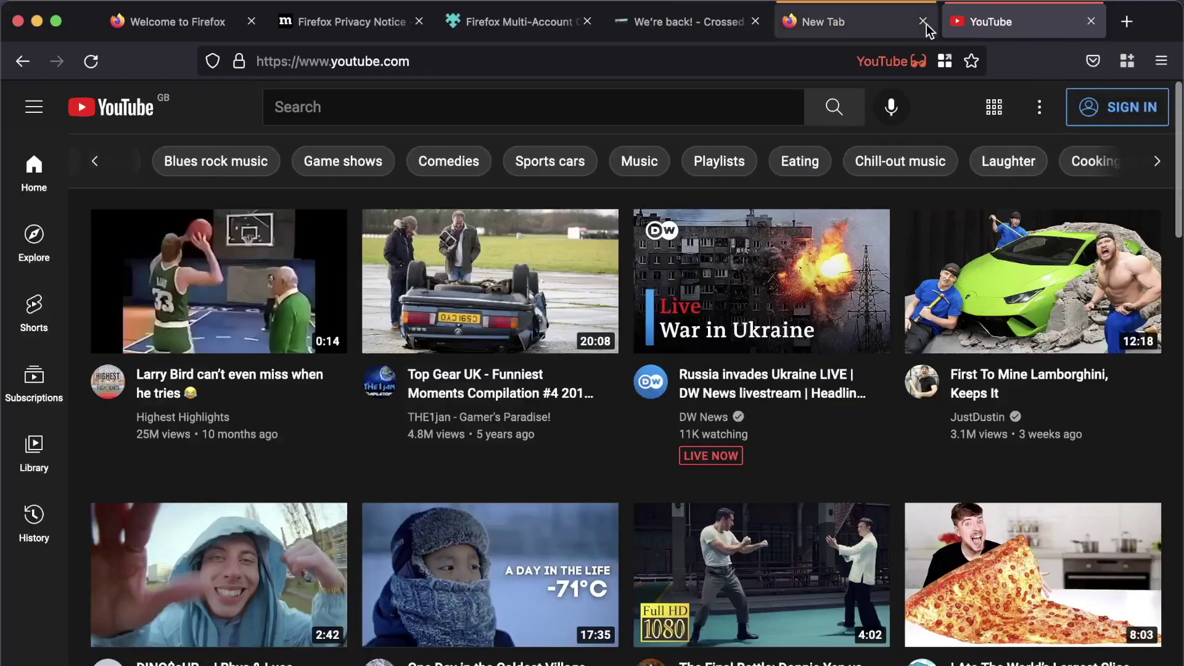
left_click(1126, 63)
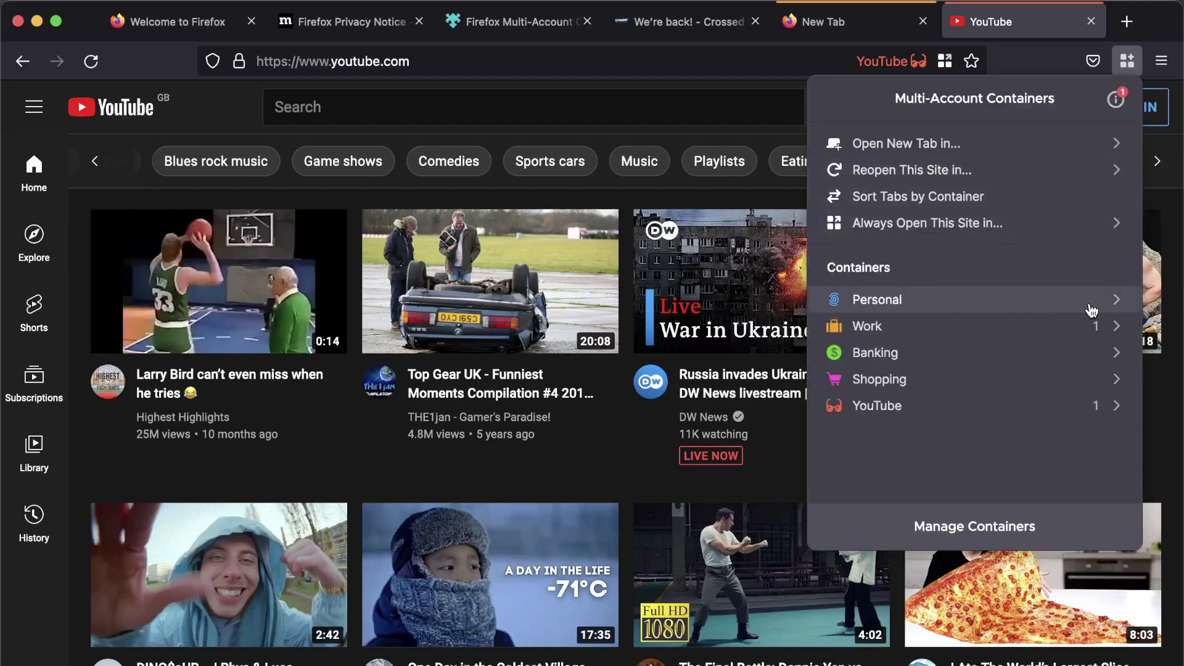
left_click(1119, 303)
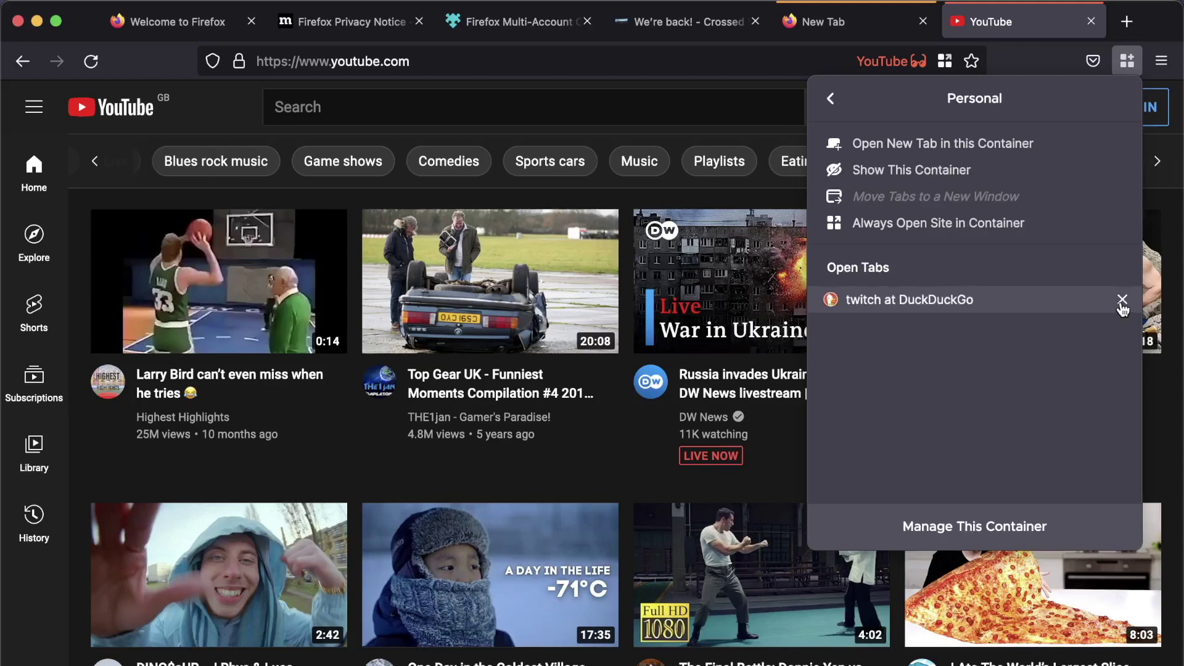
left_click(951, 173)
left_click(1008, 13)
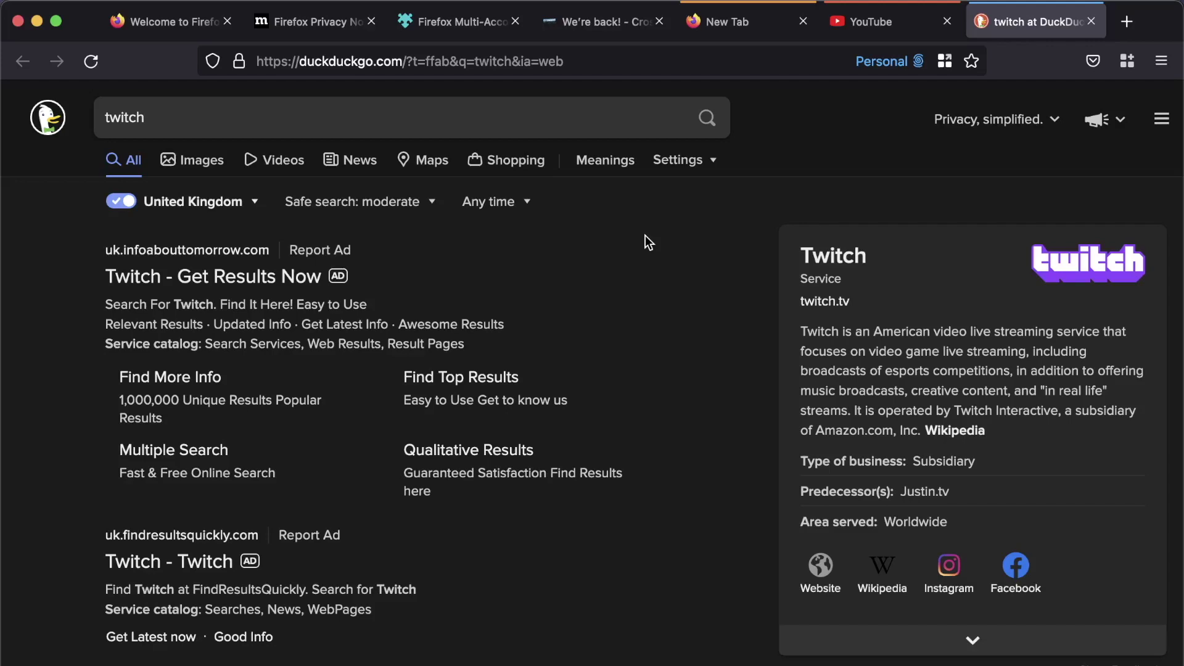
Step: Search the Firefox add-ons site for 'facebook c' and open the Facebook Container add-on page
left_click(462, 23)
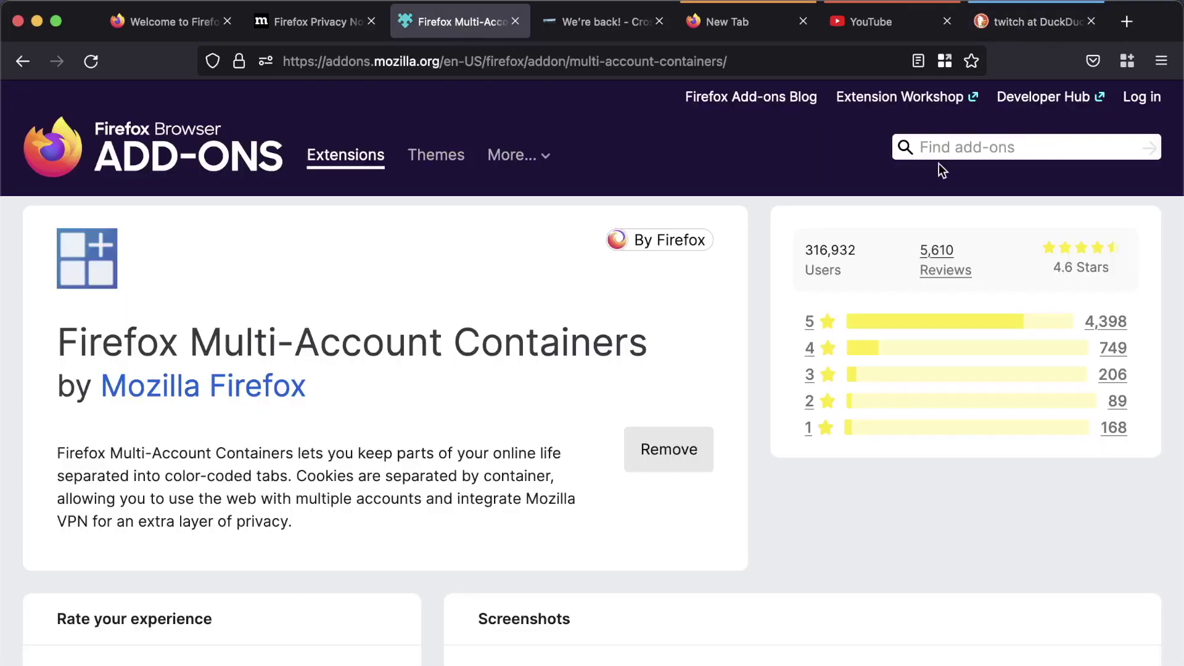
left_click(959, 139)
type("f")
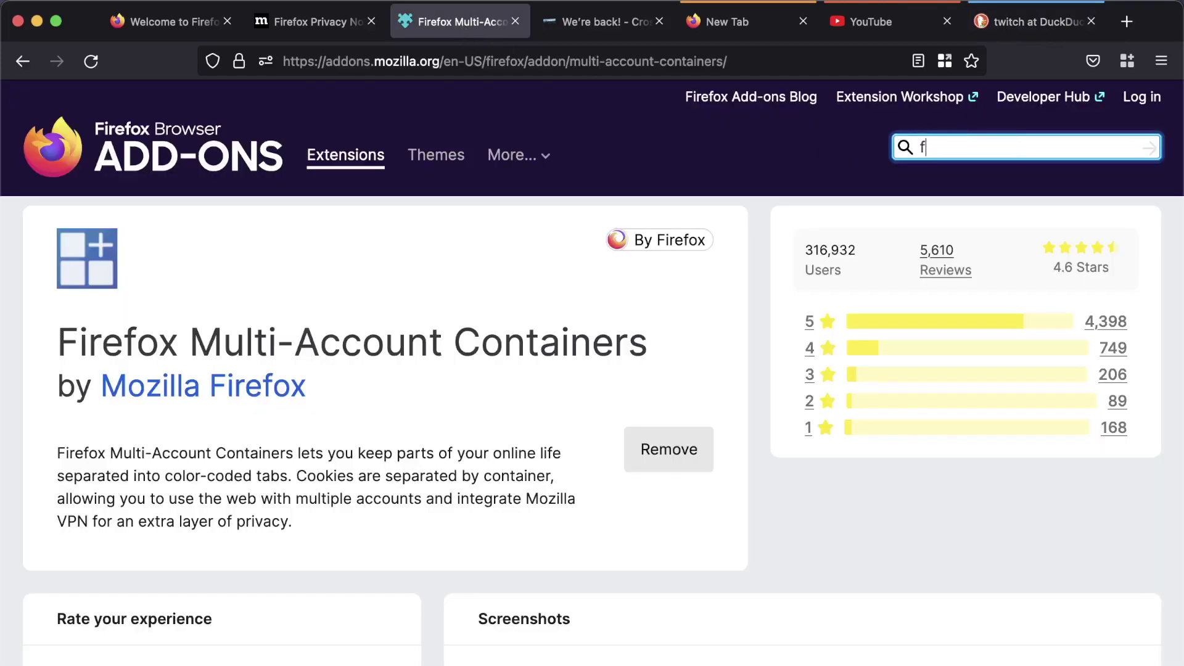
type("acebook c")
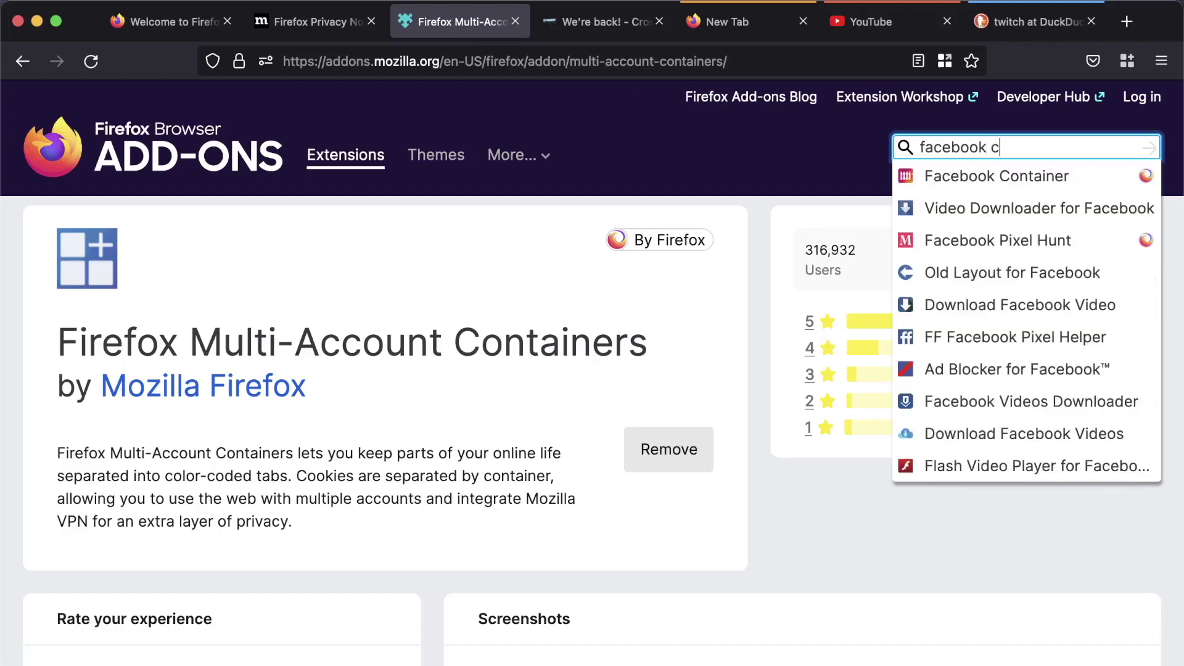
scroll(987, 165, "down", 1)
left_click(990, 165)
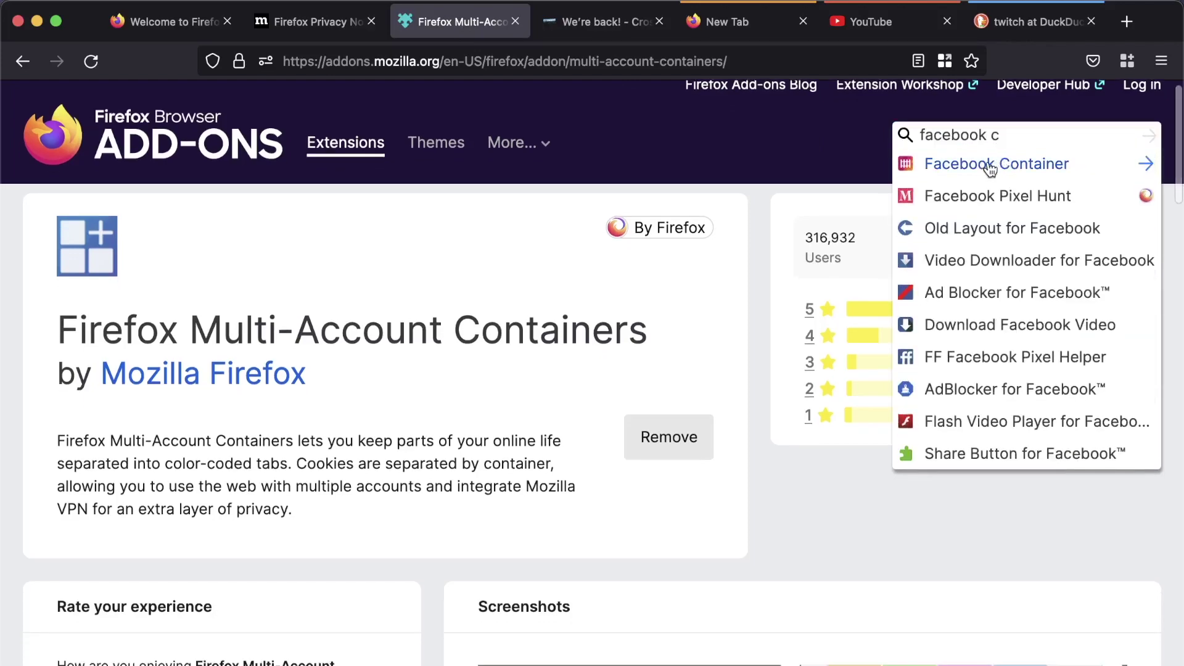